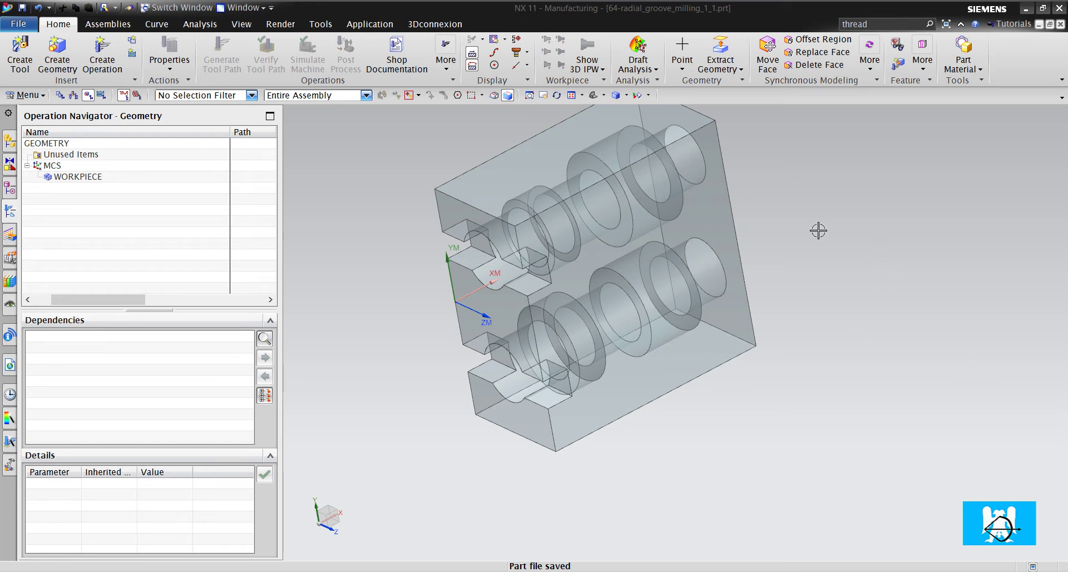
# Step: Create a hole_making Radial Groove Milling operation under WORKPIECE using COUNTERBORE and T_CUTTER
pyautogui.click(101, 56)
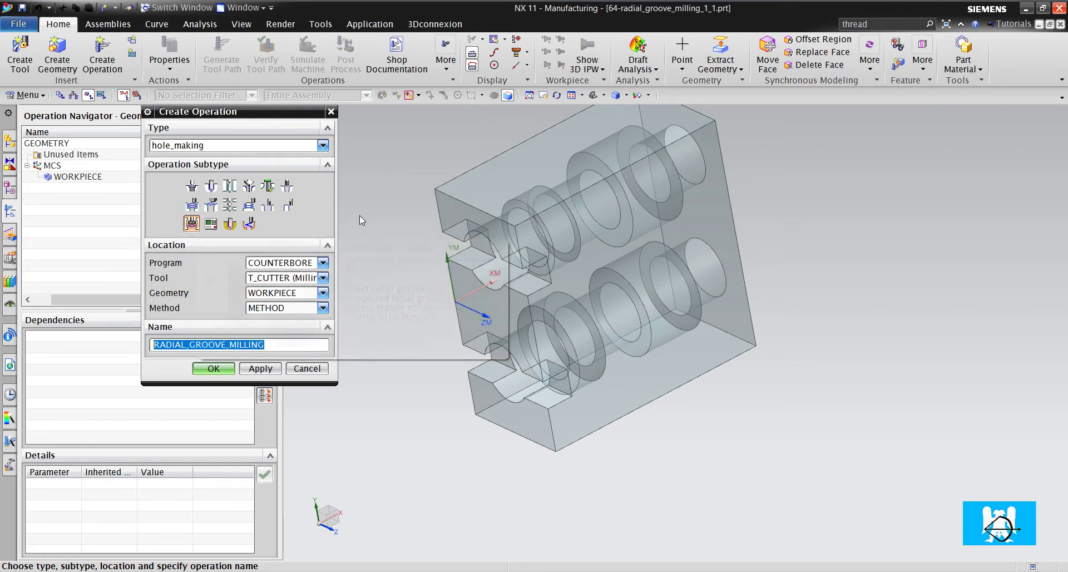
pyautogui.scroll(5, 528, 238)
pyautogui.scroll(-4, 526, 232)
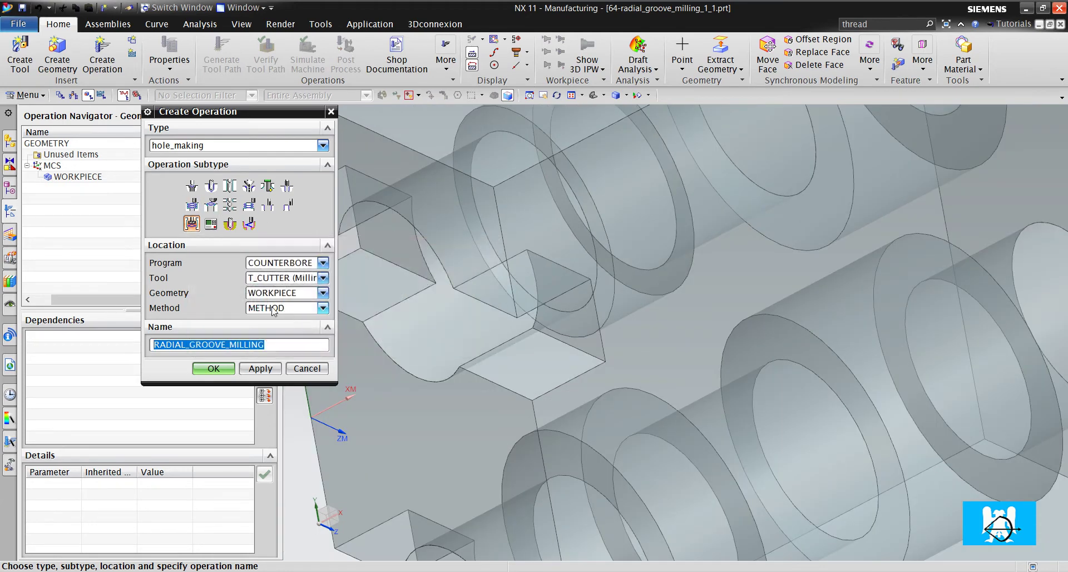
pyautogui.click(214, 368)
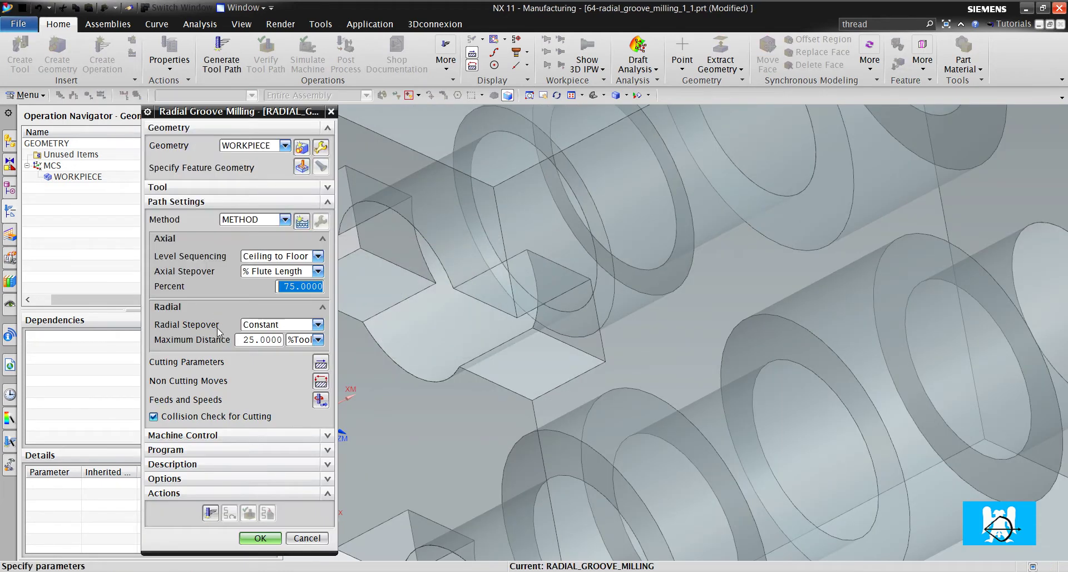
pyautogui.click(260, 536)
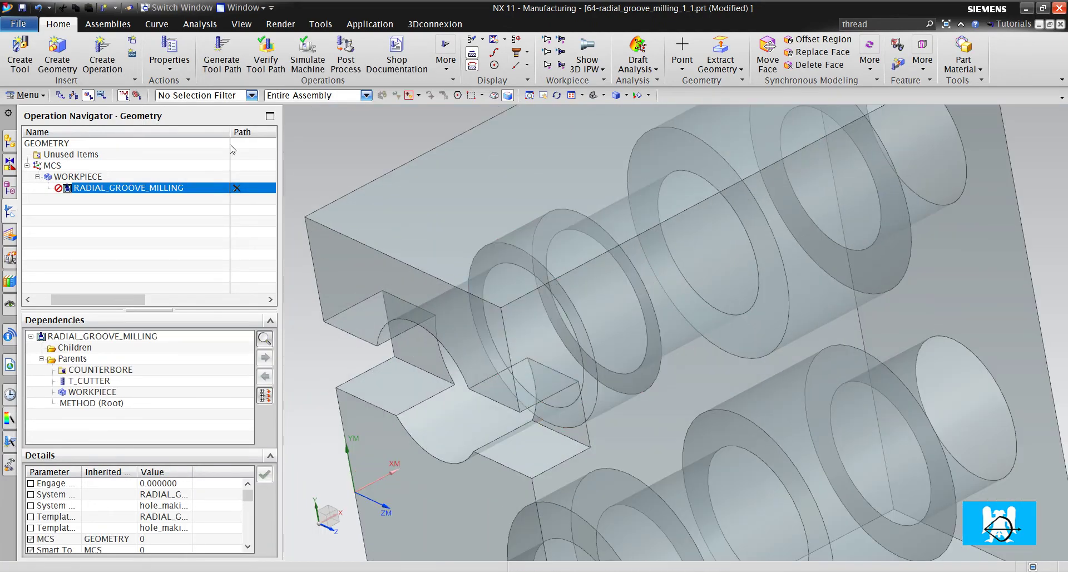
# Step: Start another operation, switch its type to mill_planar, then cancel it
pyautogui.click(118, 80)
pyautogui.click(203, 145)
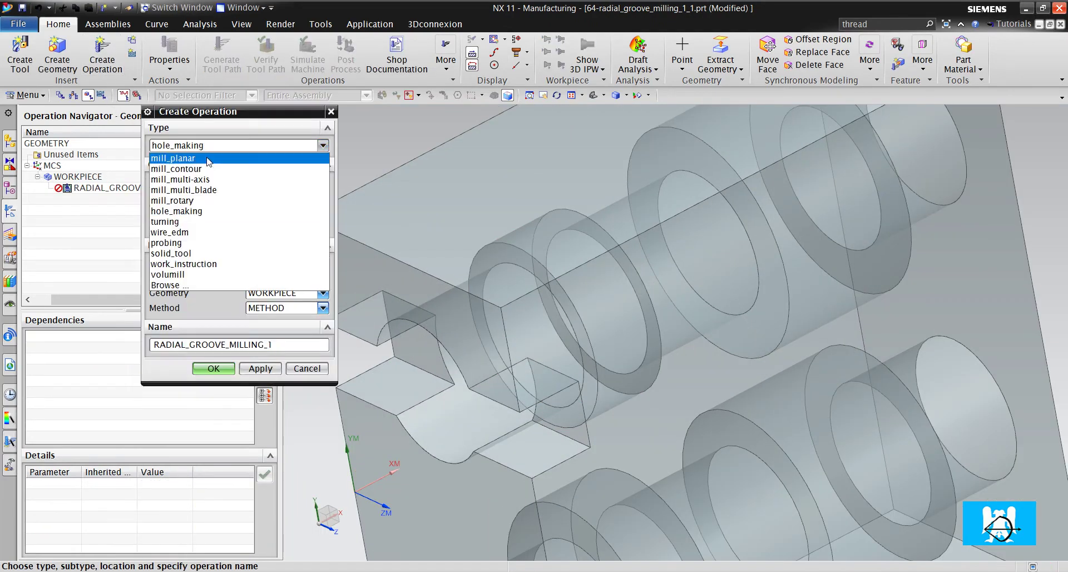
pyautogui.click(208, 160)
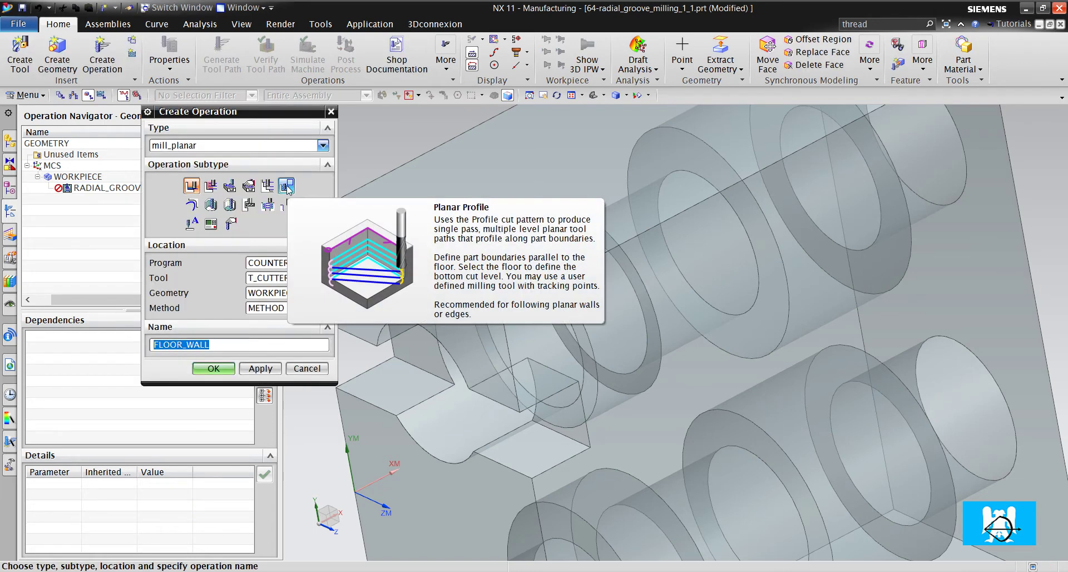
pyautogui.click(331, 112)
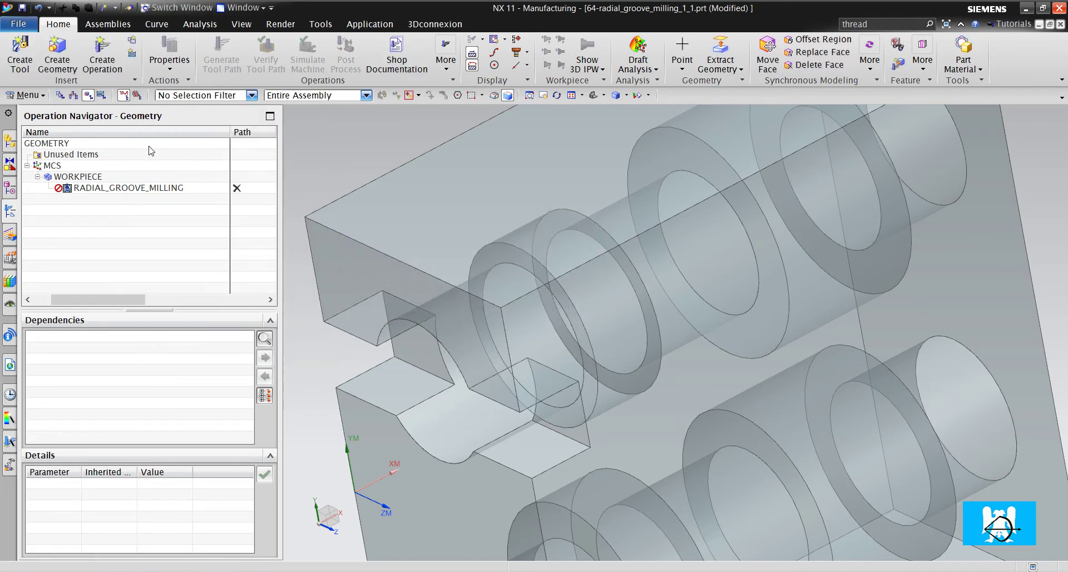
# Step: Edit RADIAL_GROOVE_MILLING and open its Specify Feature Geometry dialog
pyautogui.click(158, 189)
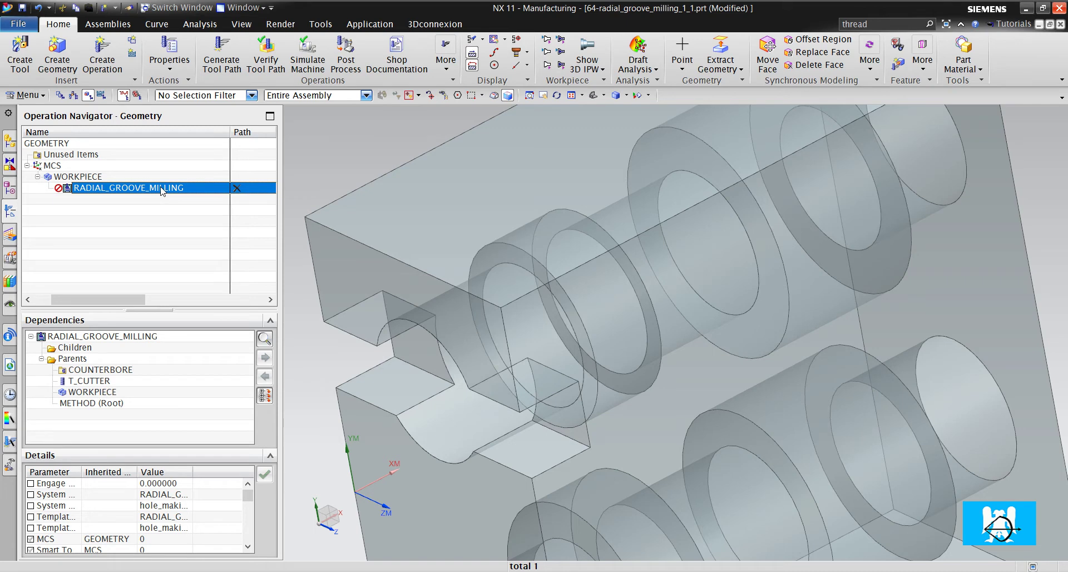
pyautogui.doubleClick(185, 186)
pyautogui.click(306, 170)
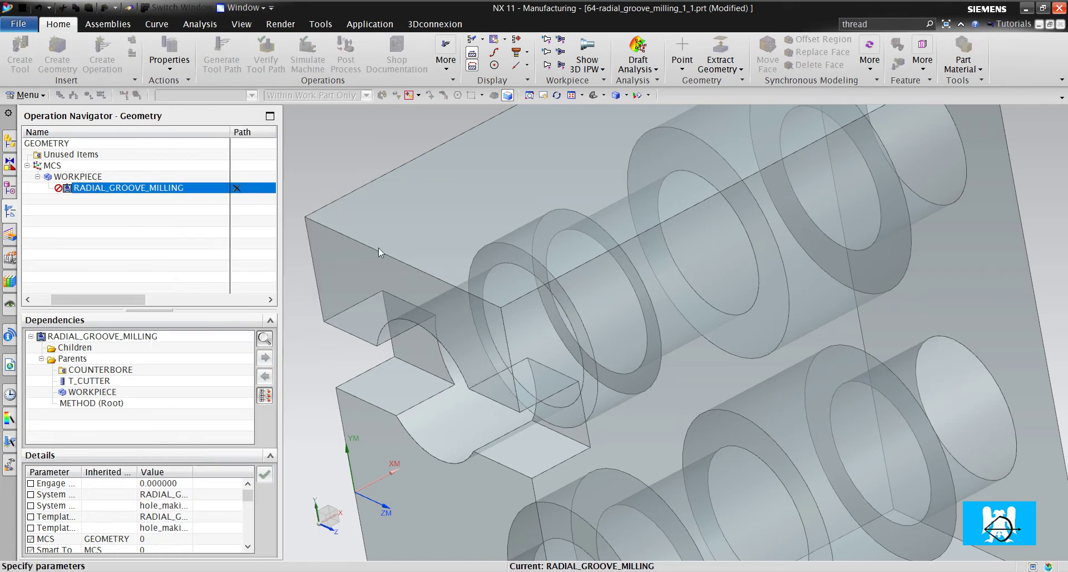
pyautogui.moveTo(536, 319)
pyautogui.mouseDown(button='middle')
pyautogui.moveTo(545, 310)
pyautogui.moveTo(543, 321)
pyautogui.mouseUp(button='middle')
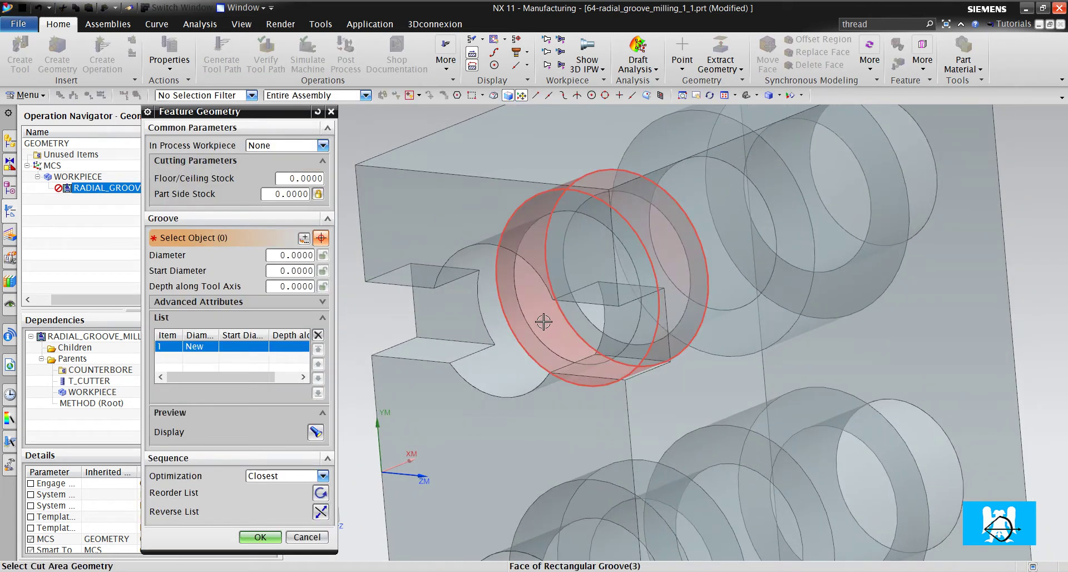
# Step: Pick the four upper and lower bore grooves, diameters 32, 40, 37.5 and 37.5
pyautogui.click(543, 321)
pyautogui.moveTo(689, 289); pyautogui.dragTo(747, 311, button='middle')
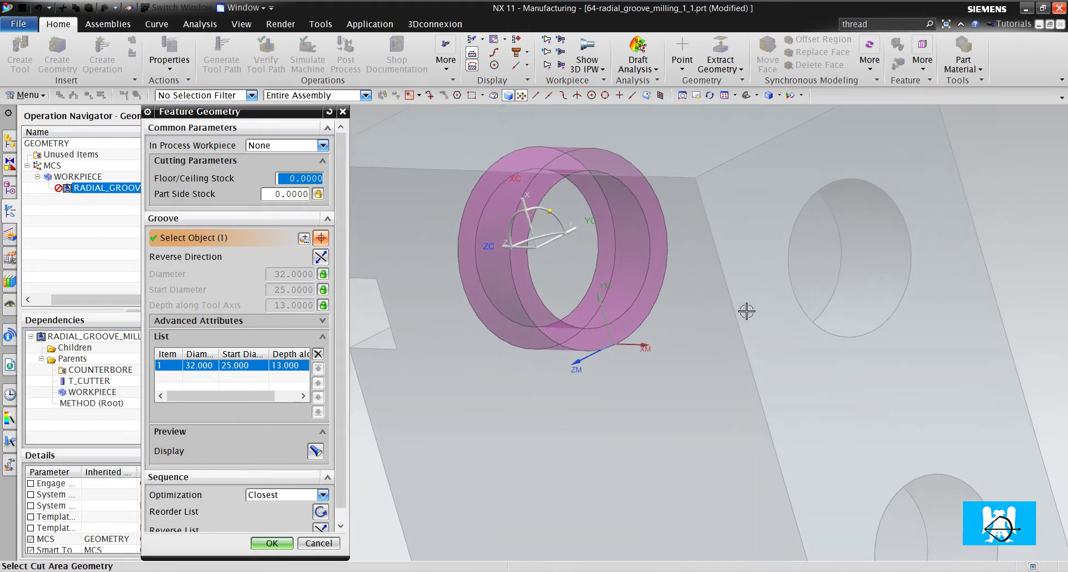
pyautogui.click(829, 260)
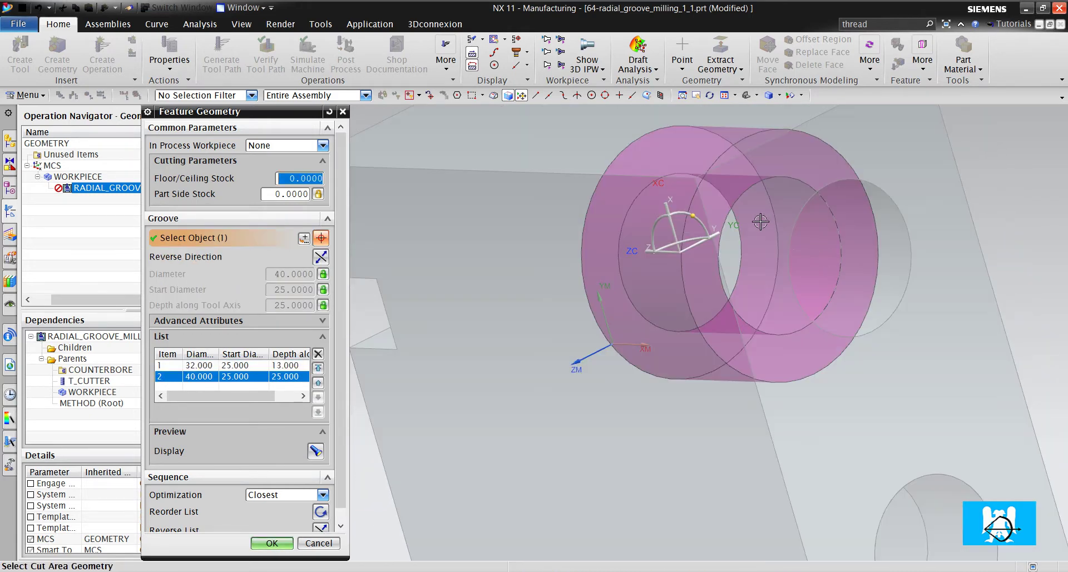
pyautogui.moveTo(761, 221); pyautogui.dragTo(855, 374, button='middle')
pyautogui.click(787, 338)
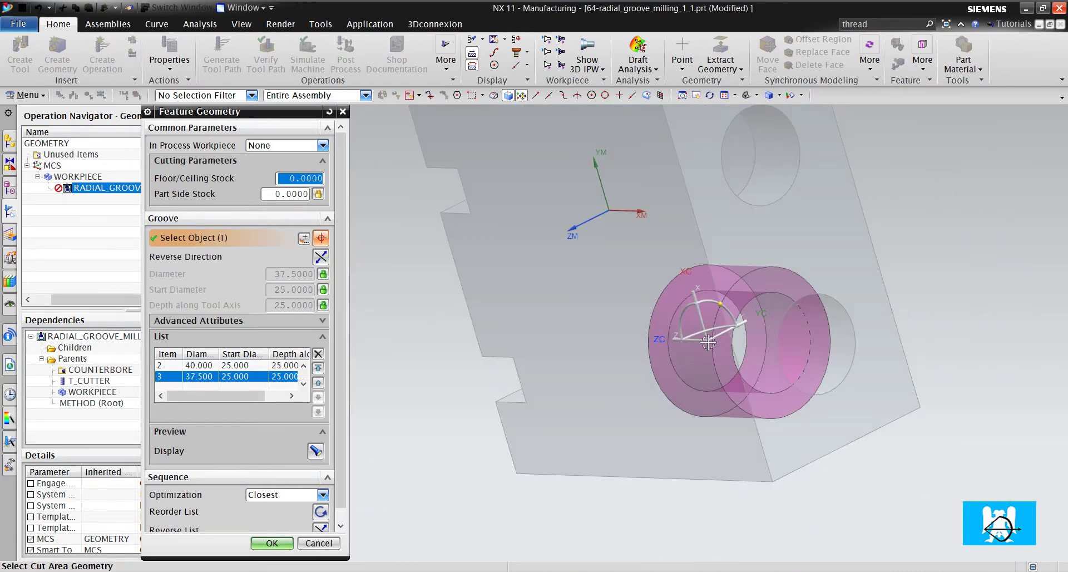
pyautogui.moveTo(708, 343); pyautogui.dragTo(543, 348, button='middle')
pyautogui.click(543, 347)
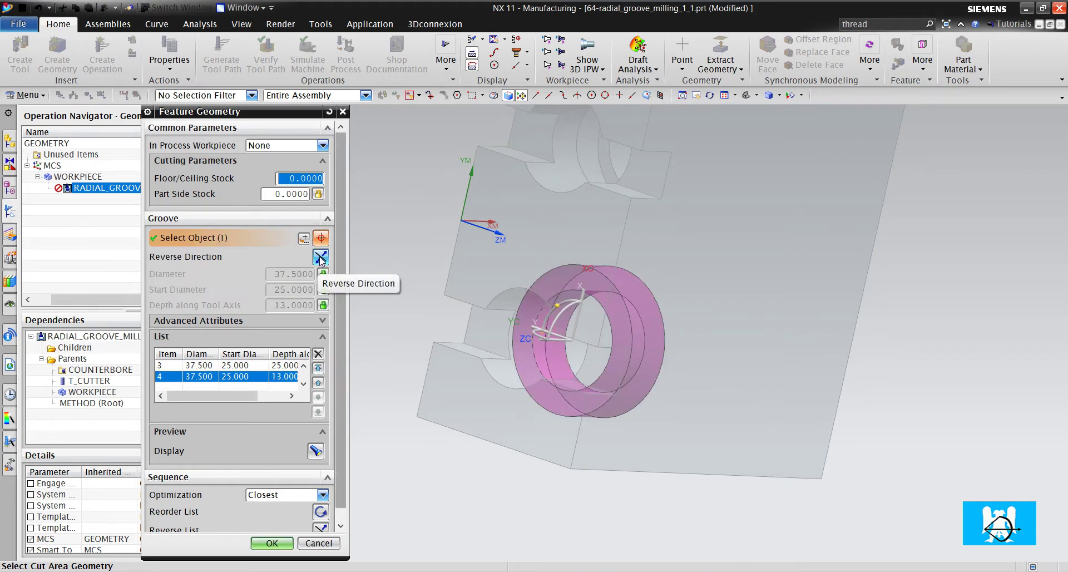
pyautogui.scroll(-2, 615, 186)
pyautogui.scroll(5, 605, 202)
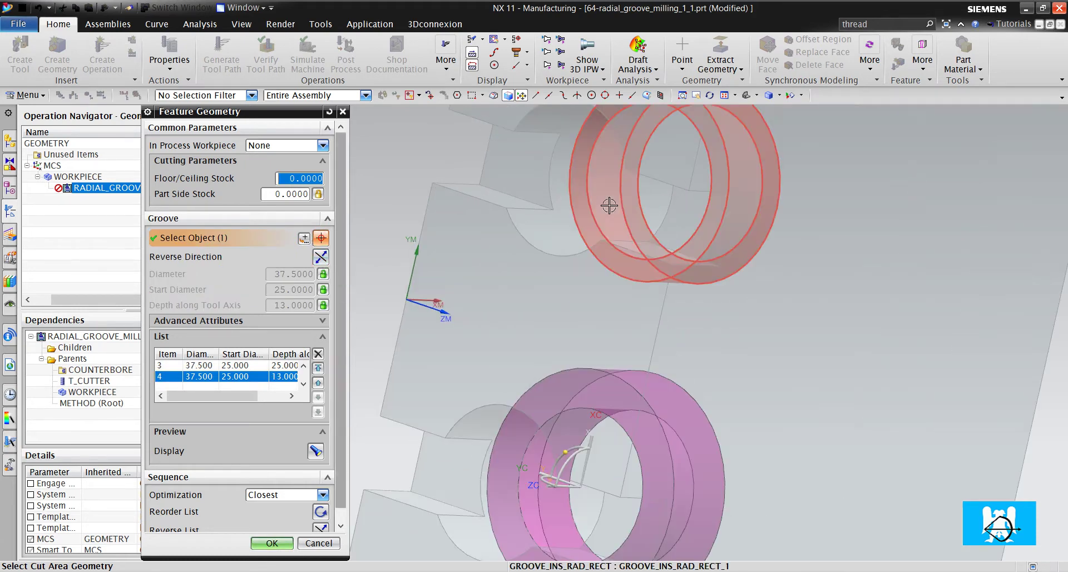
pyautogui.moveTo(566, 243); pyautogui.dragTo(506, 255, button='middle')
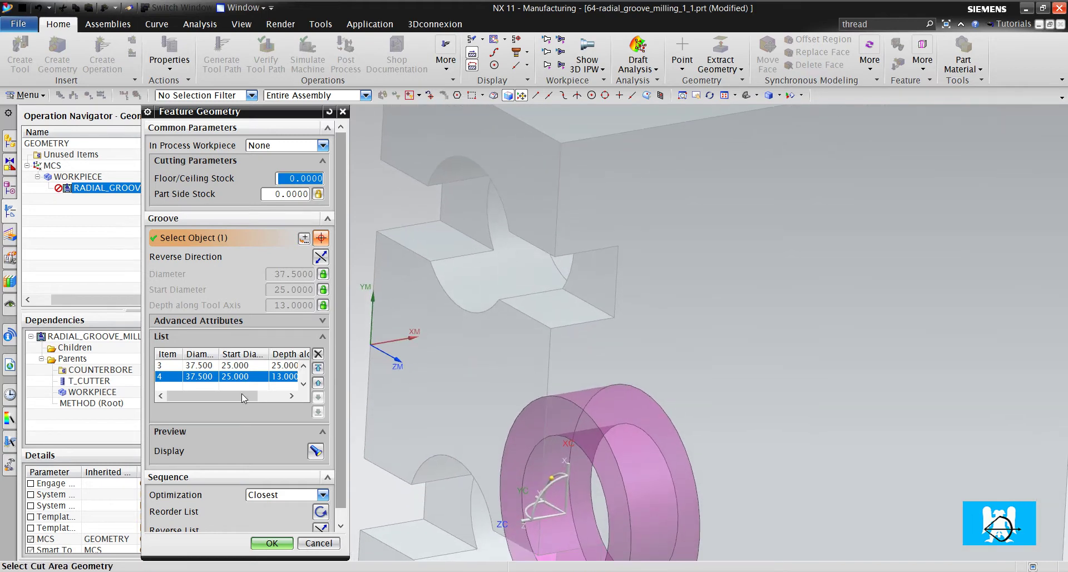
pyautogui.scroll(1, 228, 377)
# Step: Override the first groove's 32 diameter with a user-defined value of 34
pyautogui.click(226, 365)
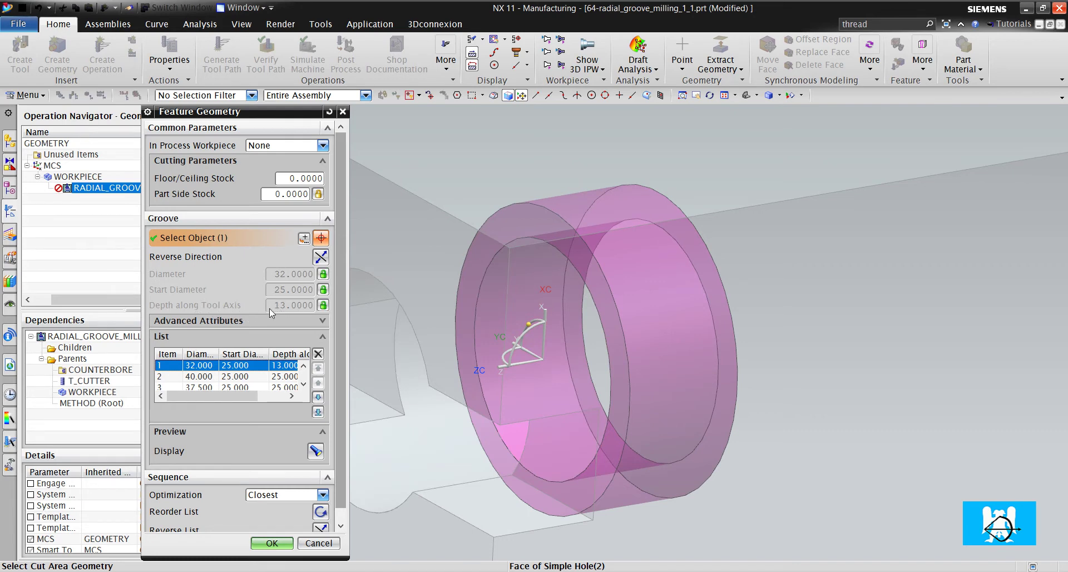
pyautogui.click(322, 273)
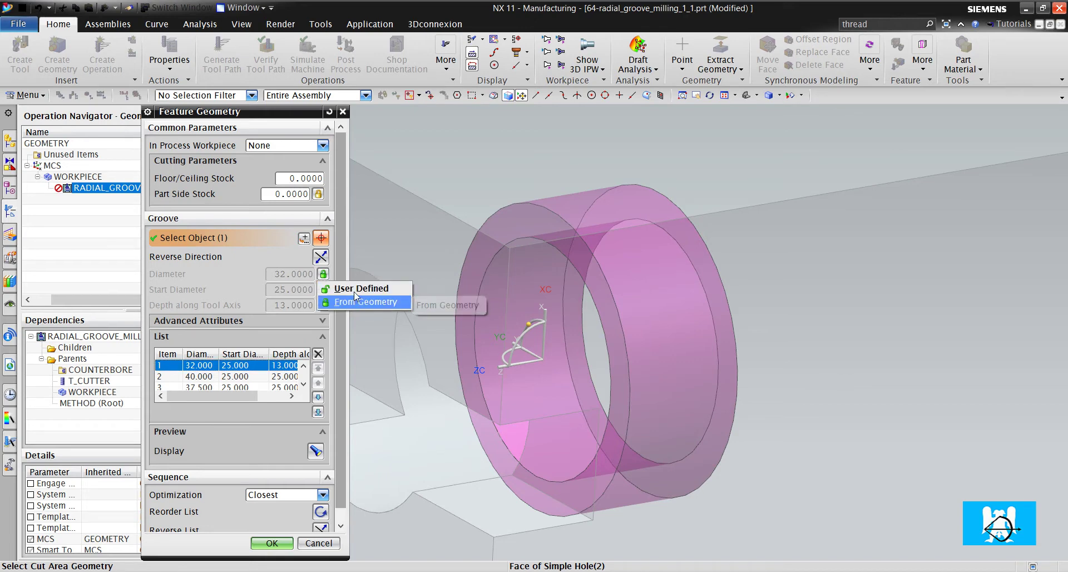
pyautogui.click(355, 288)
pyautogui.write('3')
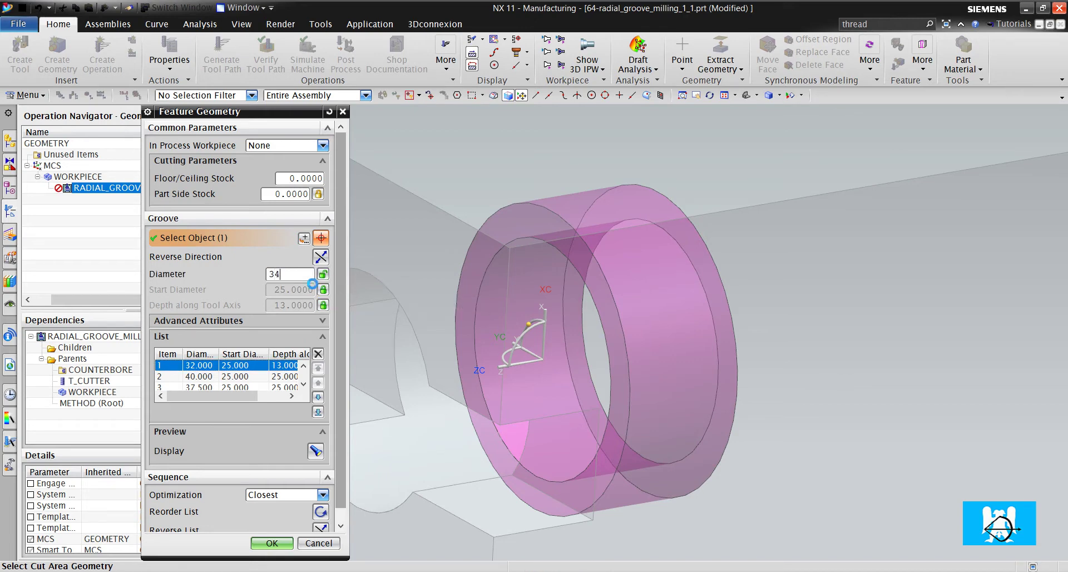
pyautogui.write('4')
pyautogui.press('Return')
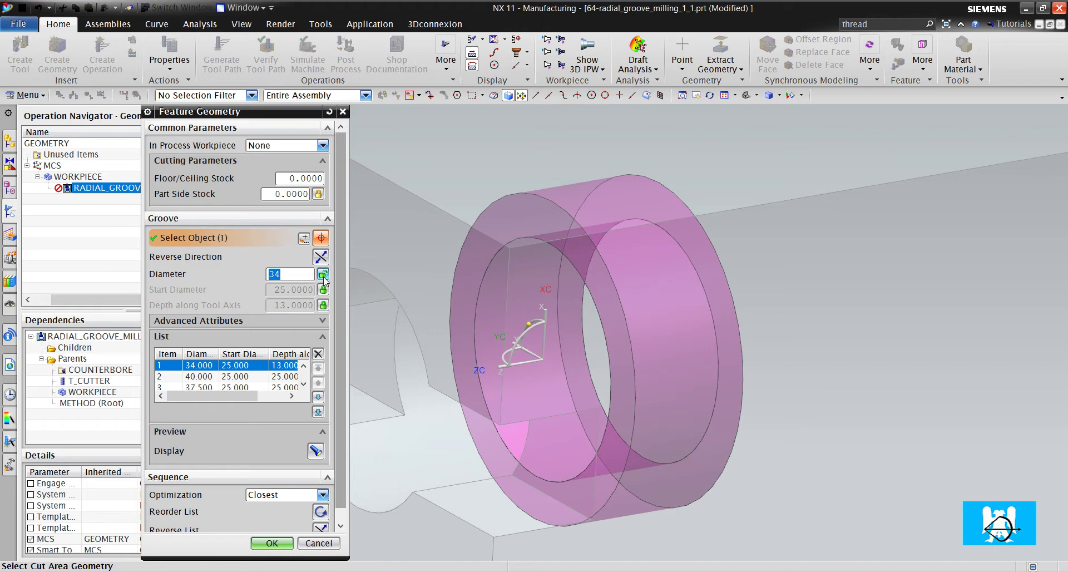
# Step: Set the first groove's diameter back to From Geometry and accept the feature geometry
pyautogui.click(323, 275)
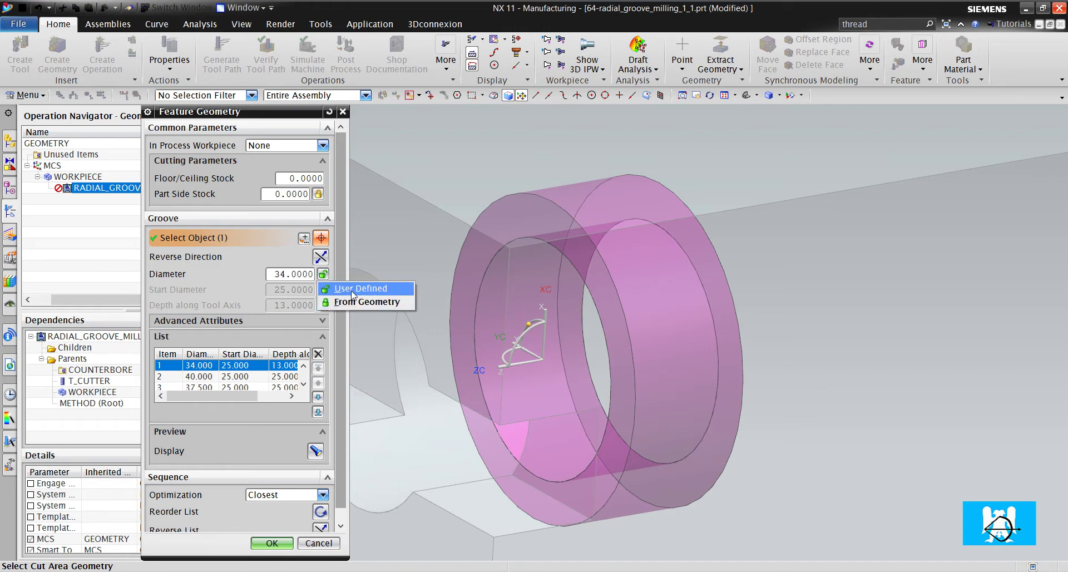
pyautogui.click(351, 289)
pyautogui.click(323, 274)
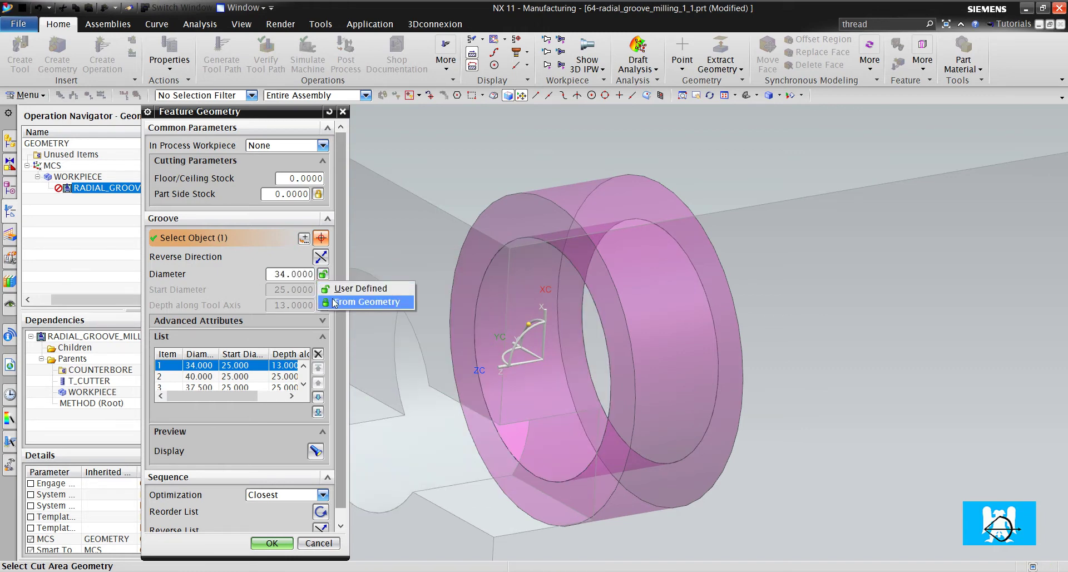
pyautogui.click(350, 300)
pyautogui.click(269, 542)
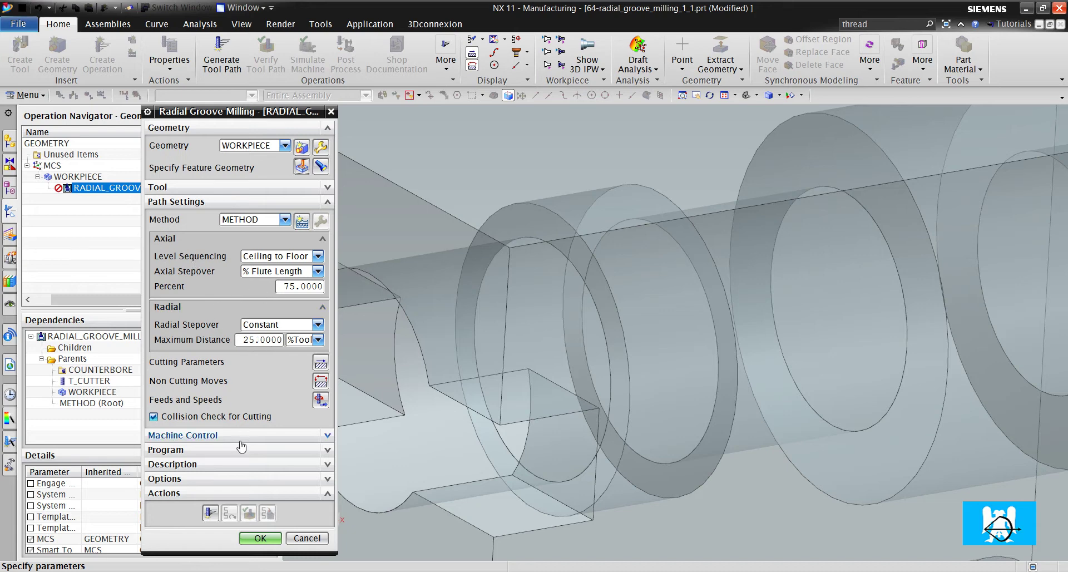
# Step: Generate the groove tool path with cut collision checking off, then open its replay
pyautogui.click(210, 512)
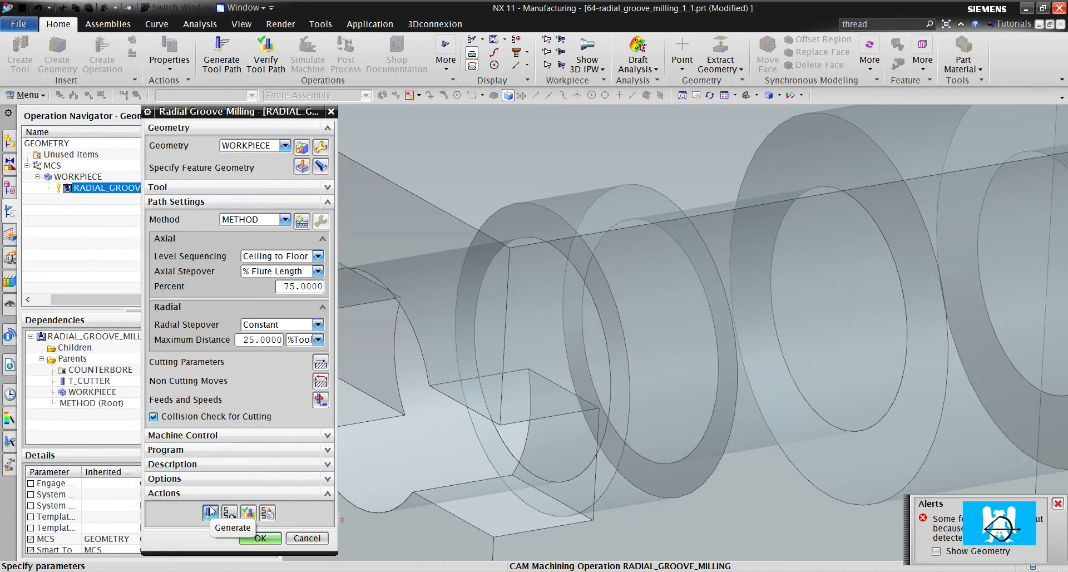
pyautogui.click(154, 417)
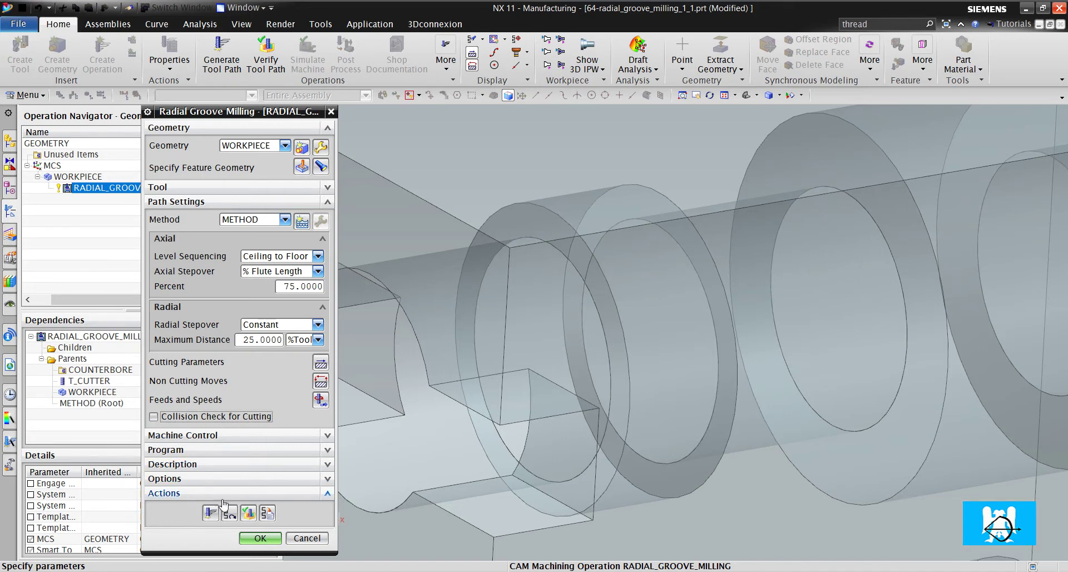
pyautogui.click(210, 512)
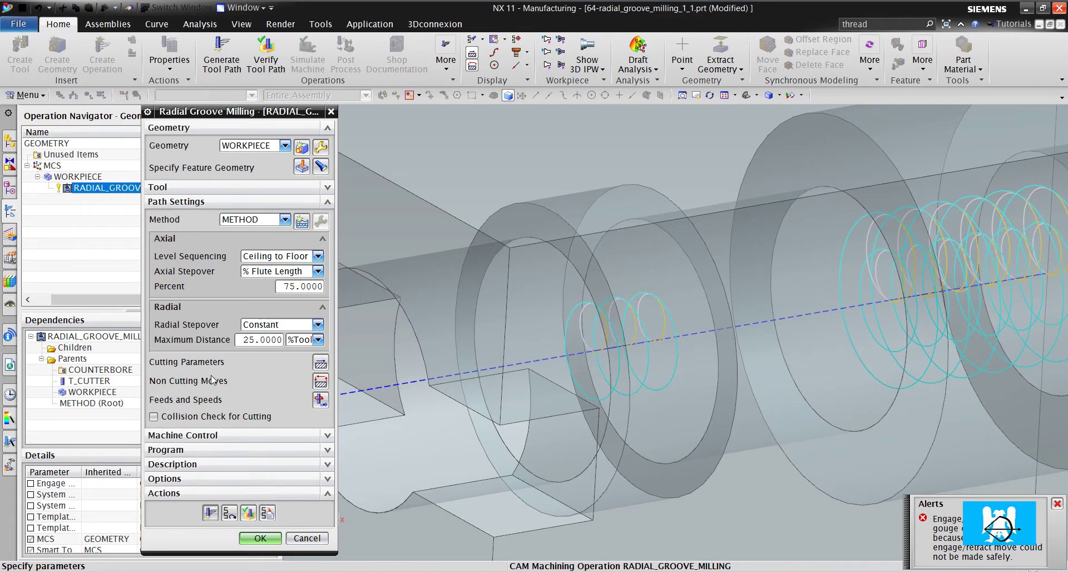
pyautogui.click(248, 512)
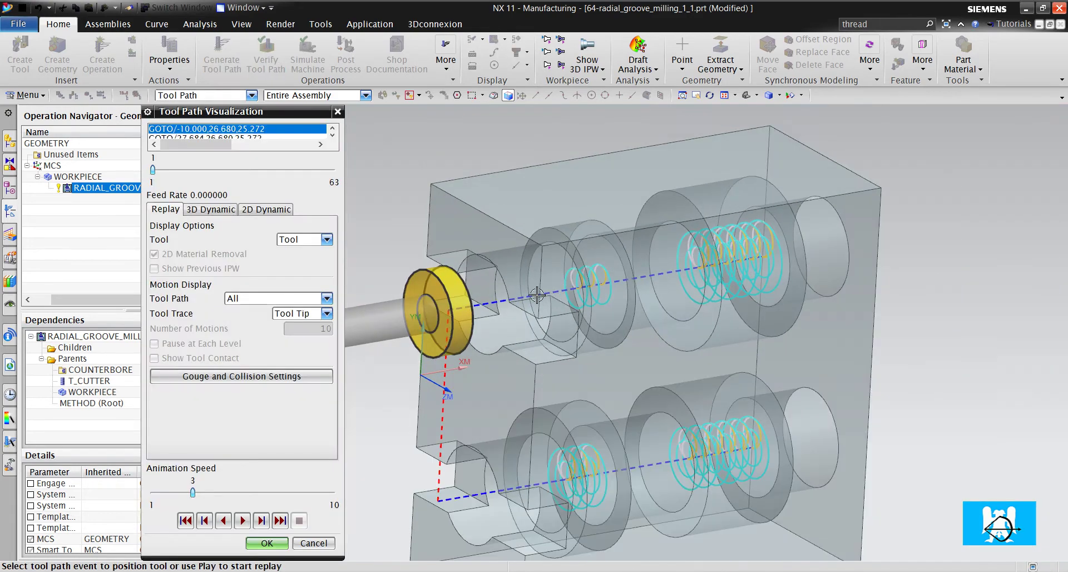
# Step: Play the groove tool path replay through, stop it, and return to the operation dialog
pyautogui.scroll(-2, 537, 295)
pyautogui.click(242, 520)
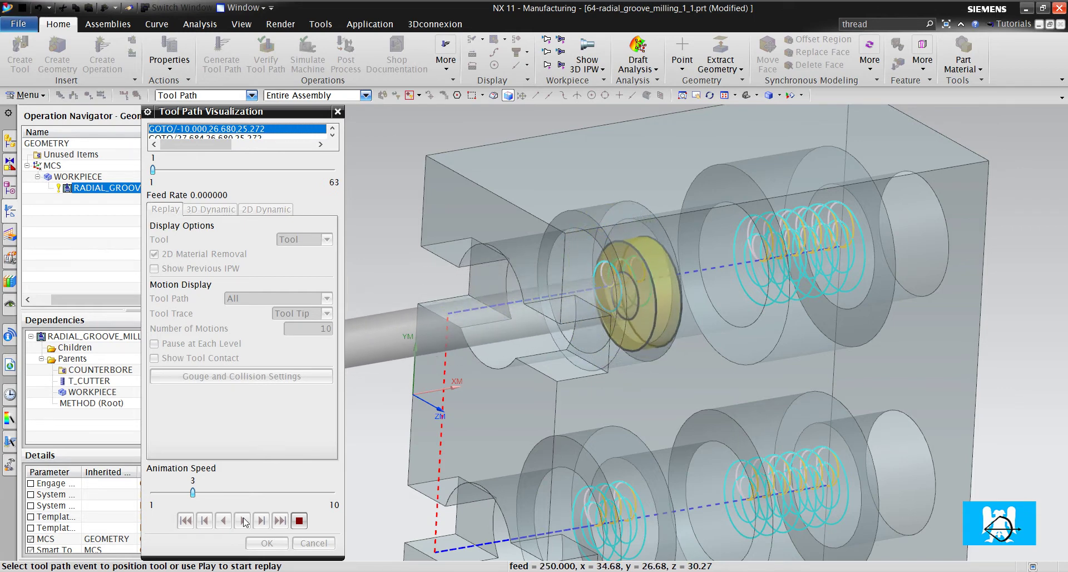
pyautogui.click(243, 520)
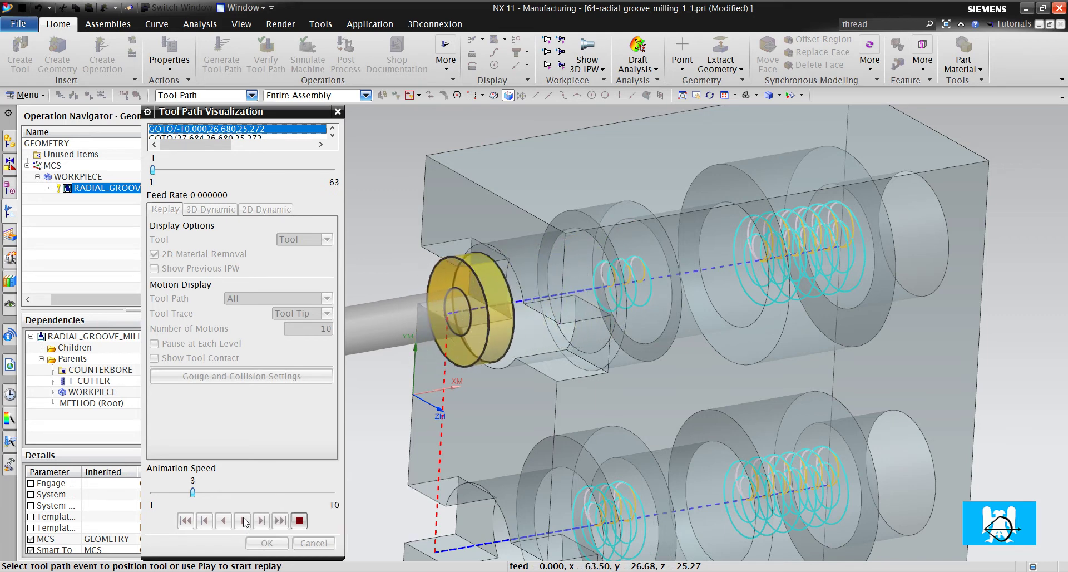
pyautogui.click(243, 519)
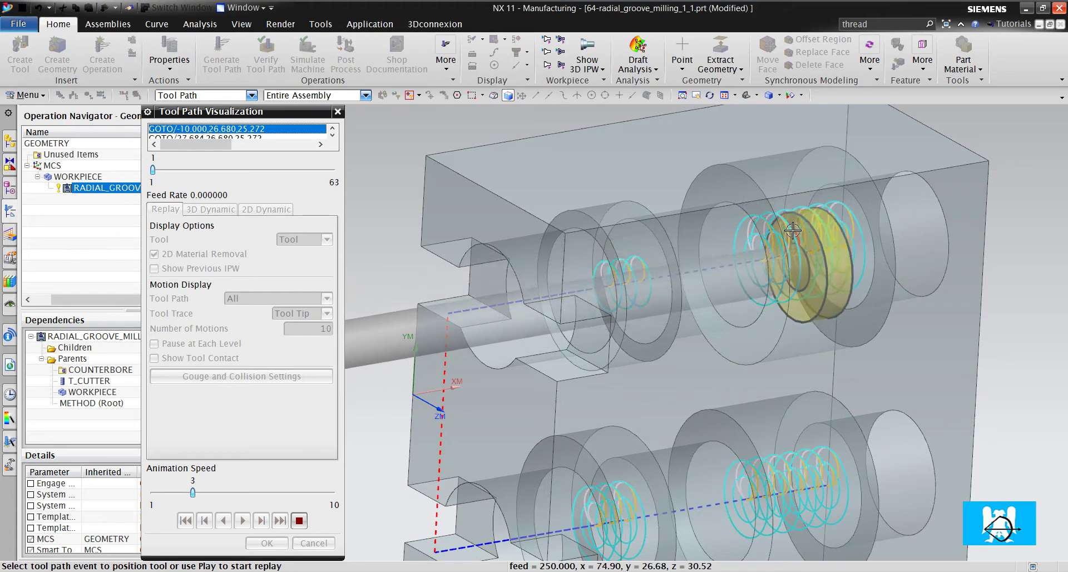
pyautogui.click(299, 521)
pyautogui.scroll(2, 584, 294)
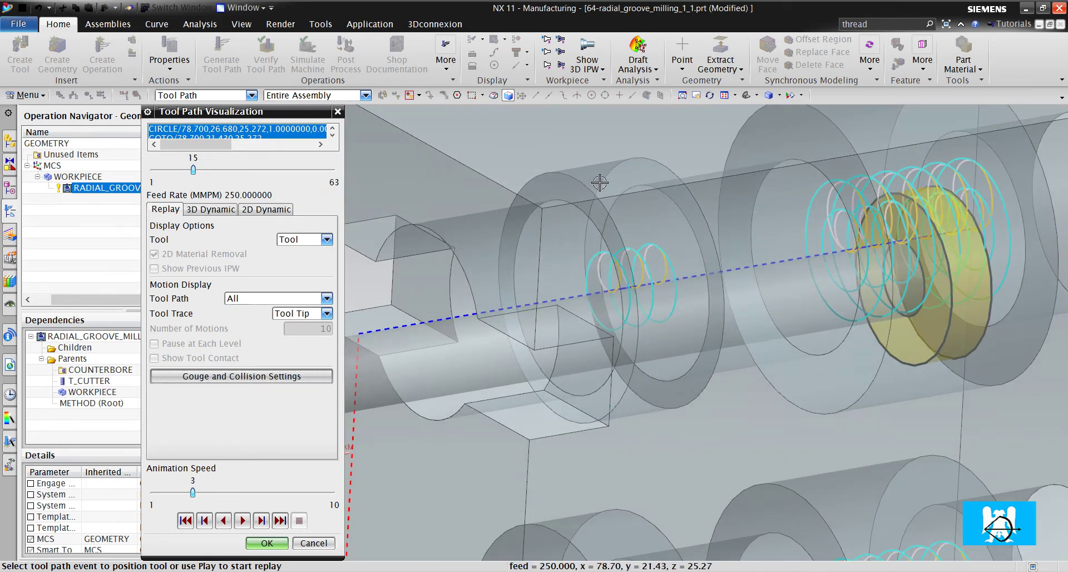
pyautogui.click(267, 543)
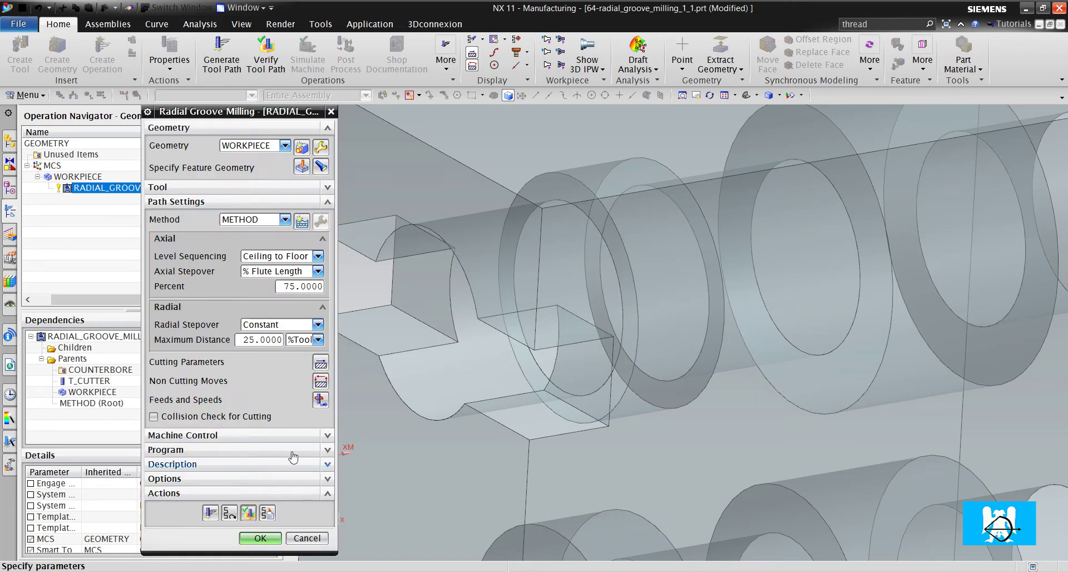
# Step: Set Level Sequencing to Center to Ceiling to Floor, regenerate the path, and open its replay
pyautogui.click(303, 259)
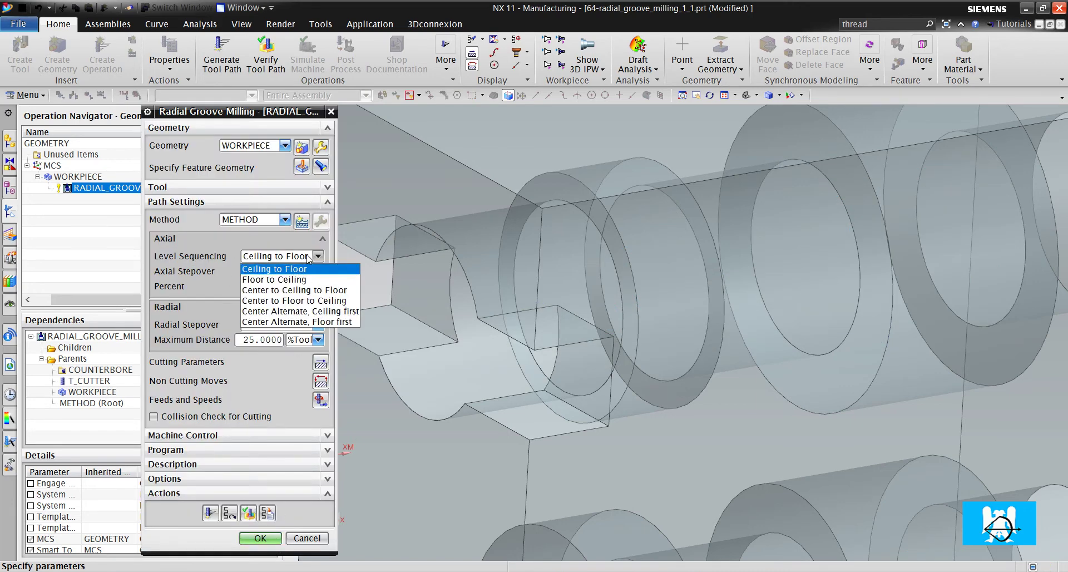
pyautogui.click(339, 290)
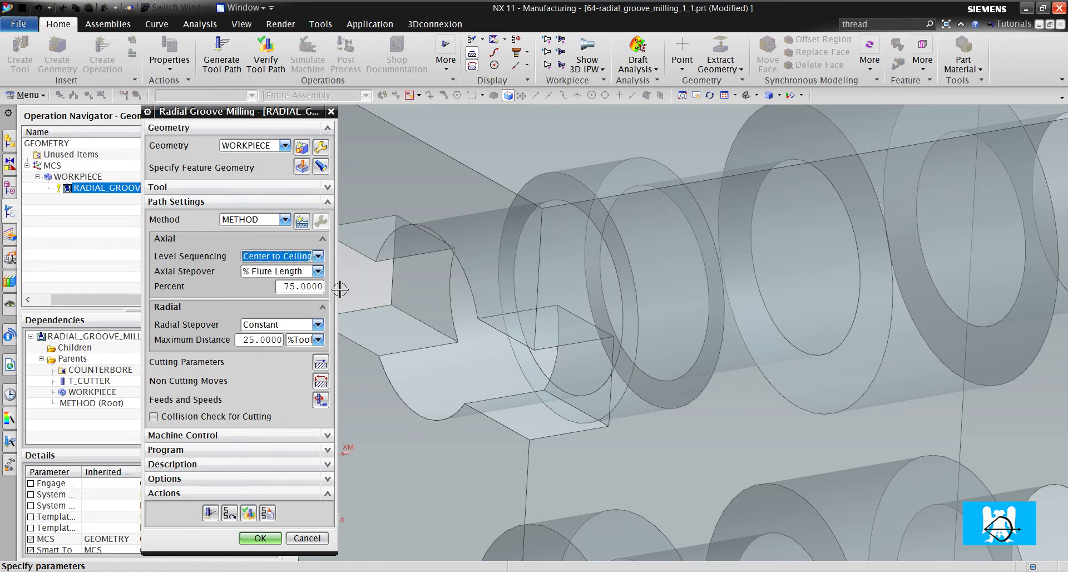
pyautogui.click(210, 512)
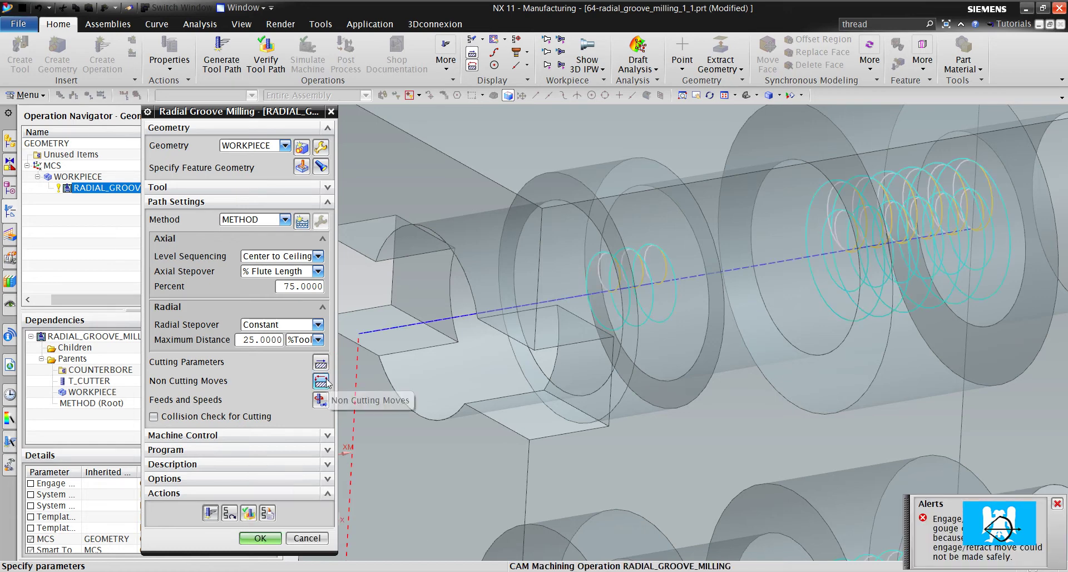
pyautogui.click(248, 513)
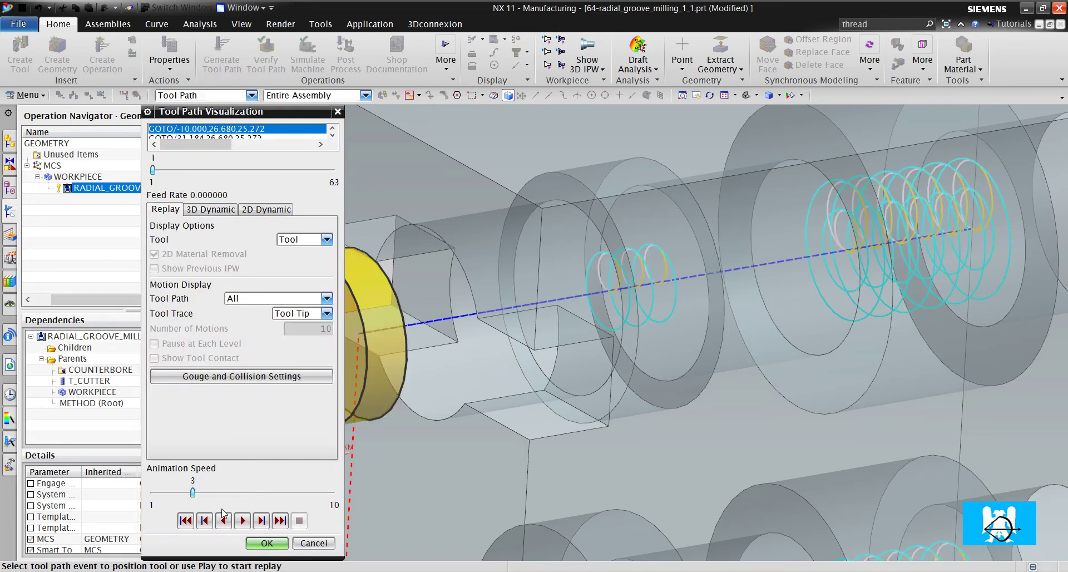
pyautogui.click(243, 520)
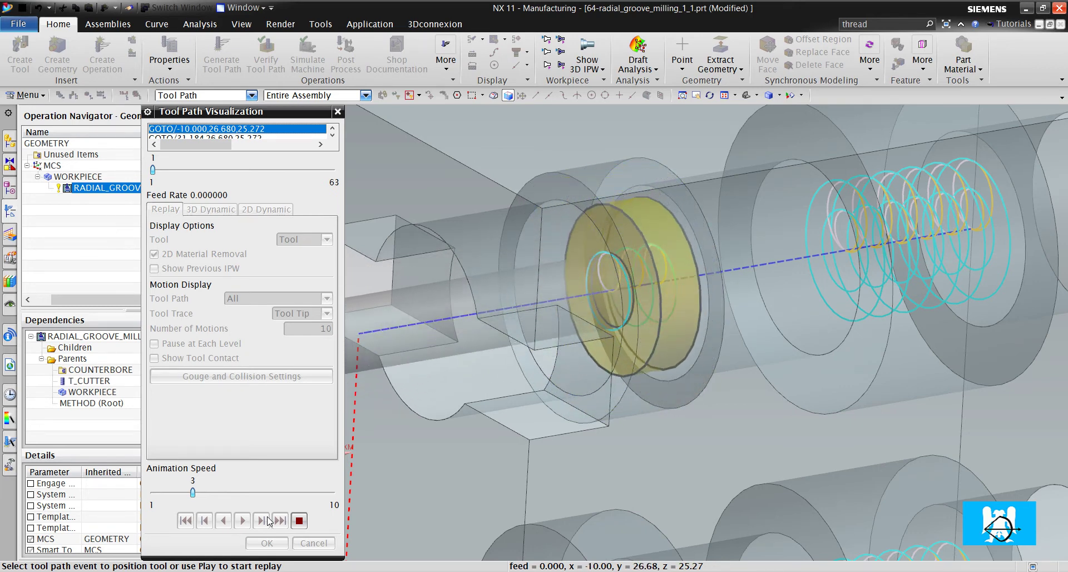
pyautogui.click(268, 520)
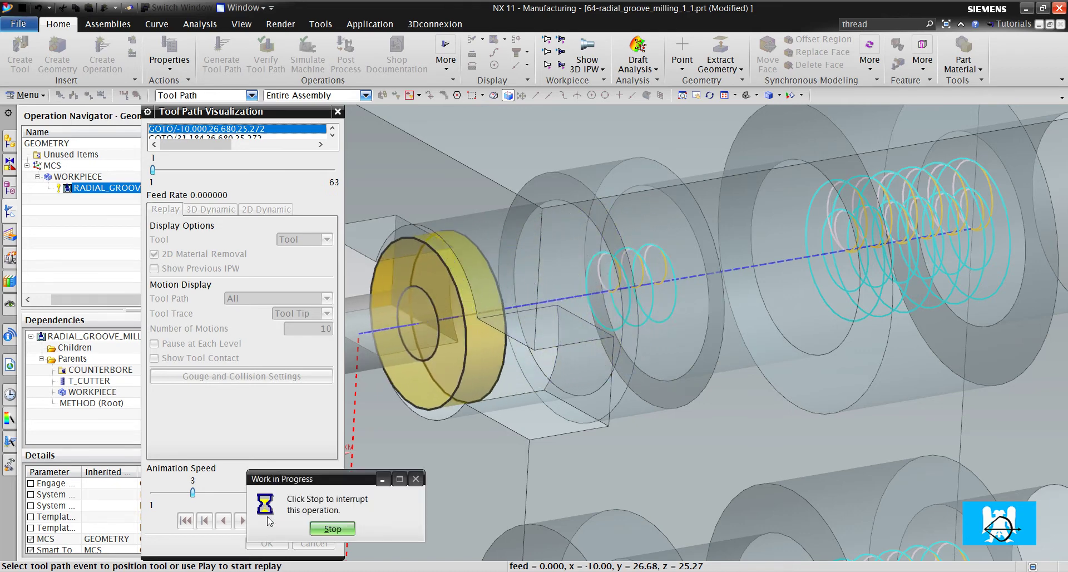
pyautogui.click(268, 520)
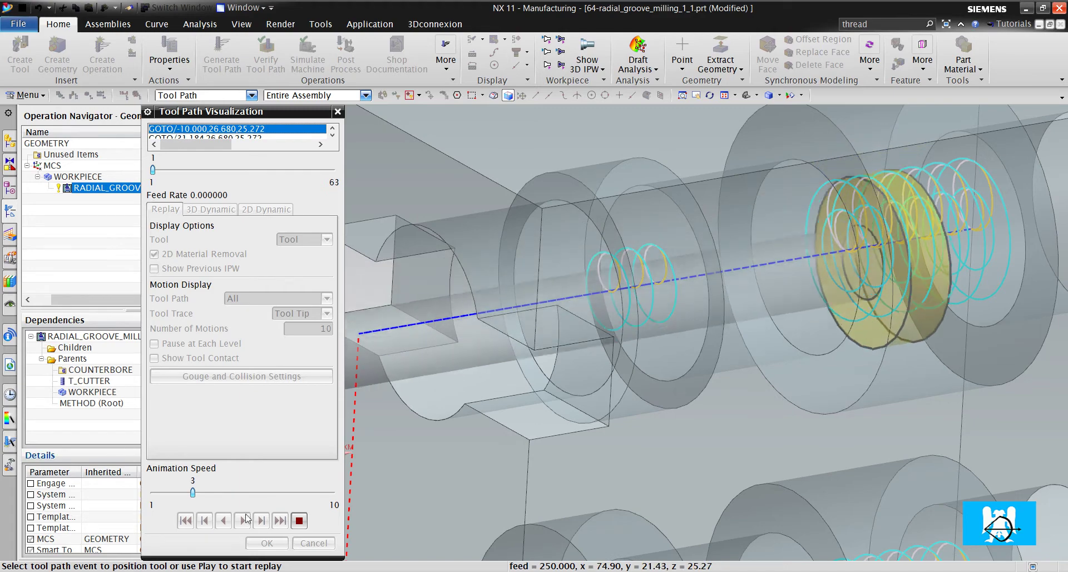
# Step: Stop and close the tool path replay, then fit the part in the view
pyautogui.click(300, 520)
pyautogui.click(267, 543)
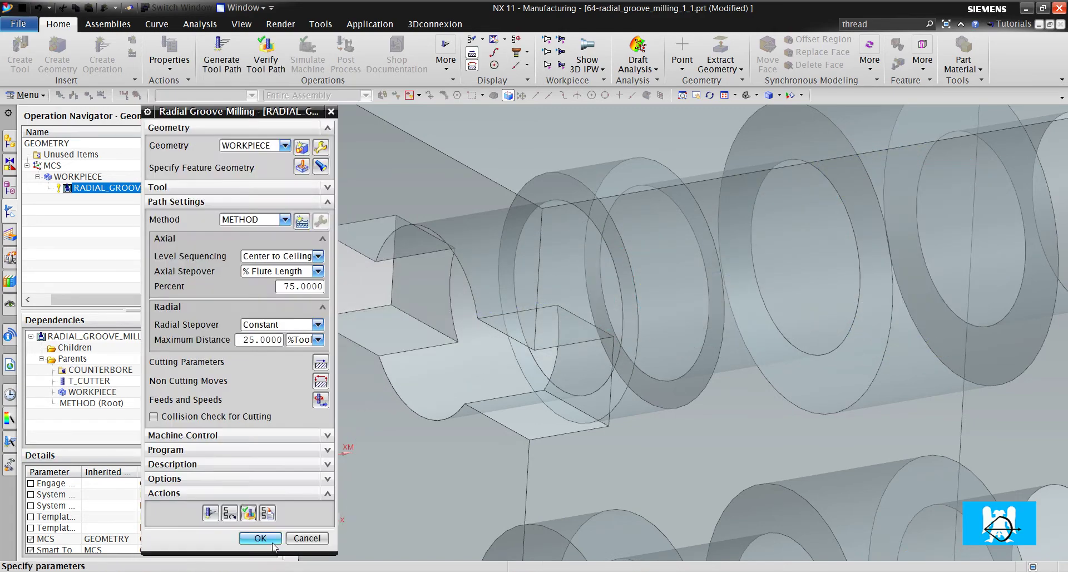
pyautogui.hotkey('ctrl', 'f')
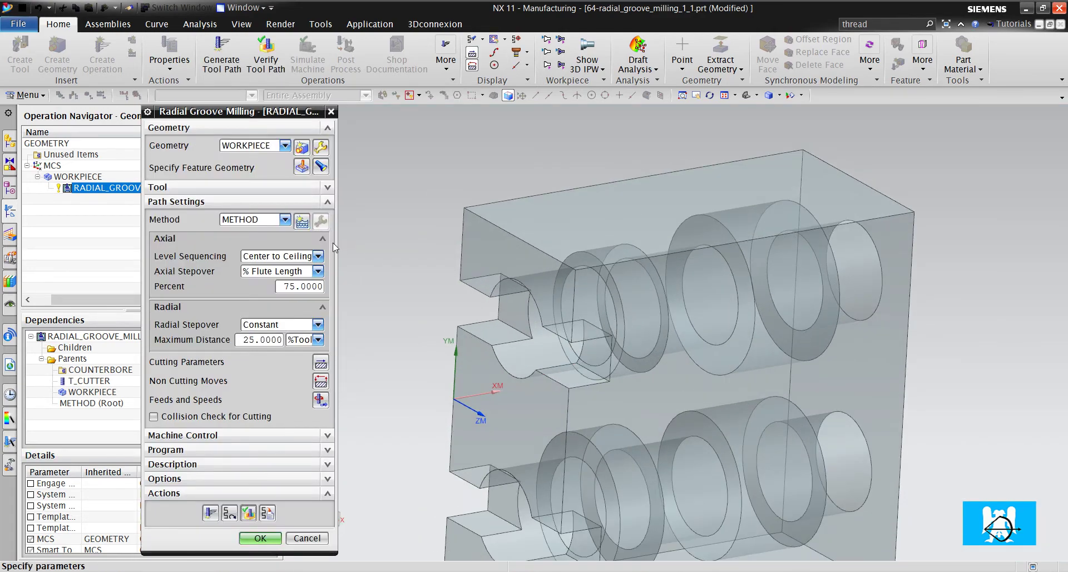
pyautogui.scroll(2, 627, 231)
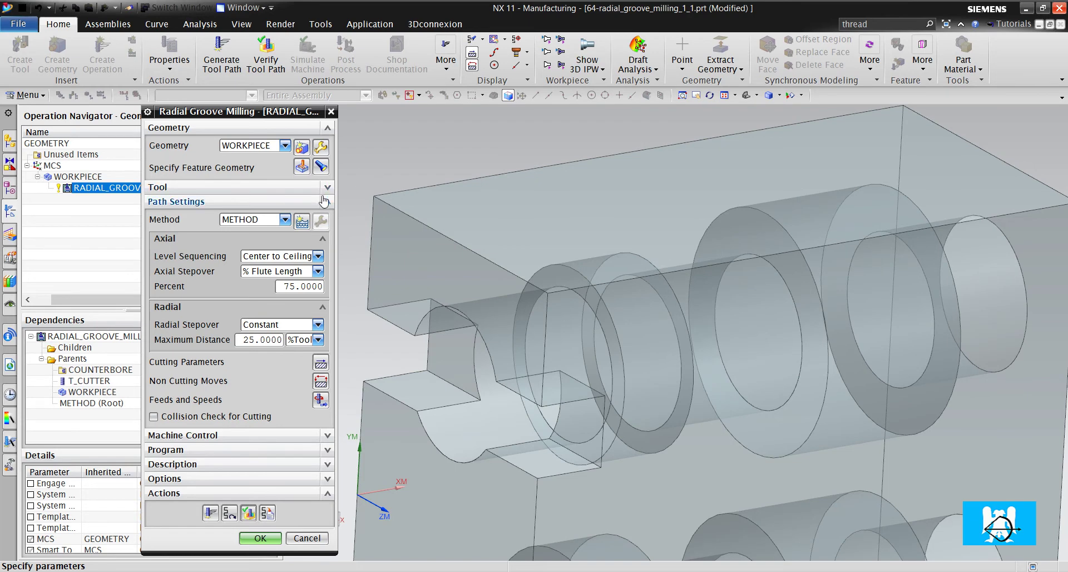
# Step: Set Floor/Ceiling Stock to 0.2 and Part Side Stock to 0.2 on the groove features
pyautogui.click(303, 165)
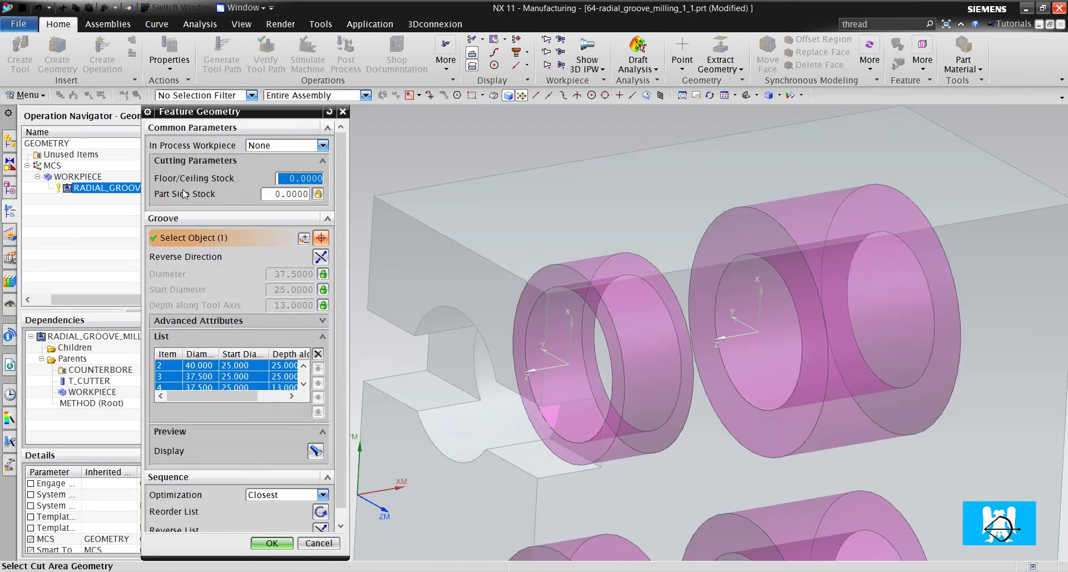
pyautogui.click(302, 178)
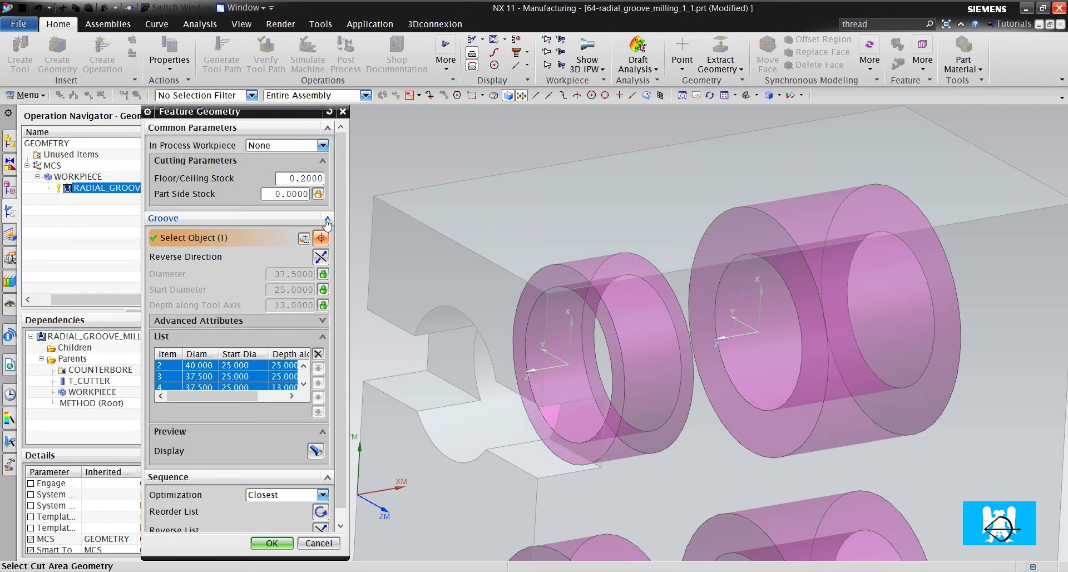
pyautogui.press('Return')
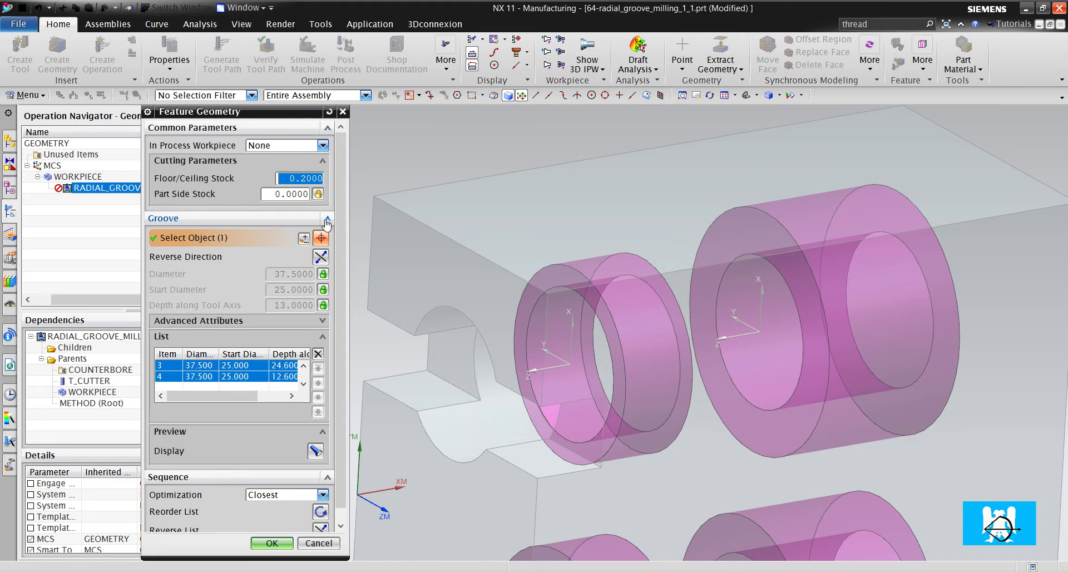
pyautogui.click(286, 194)
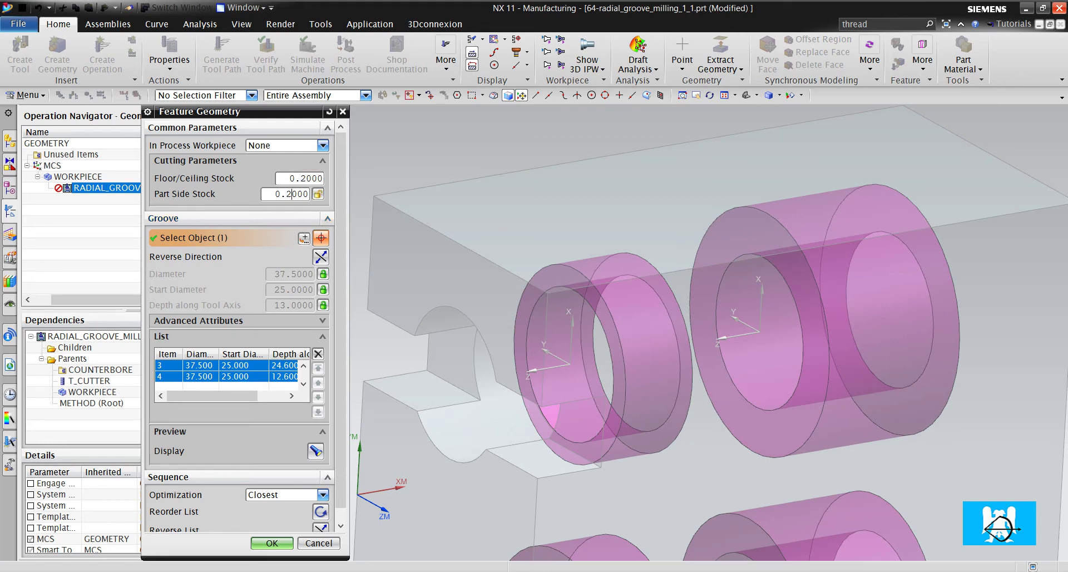
pyautogui.press('Return')
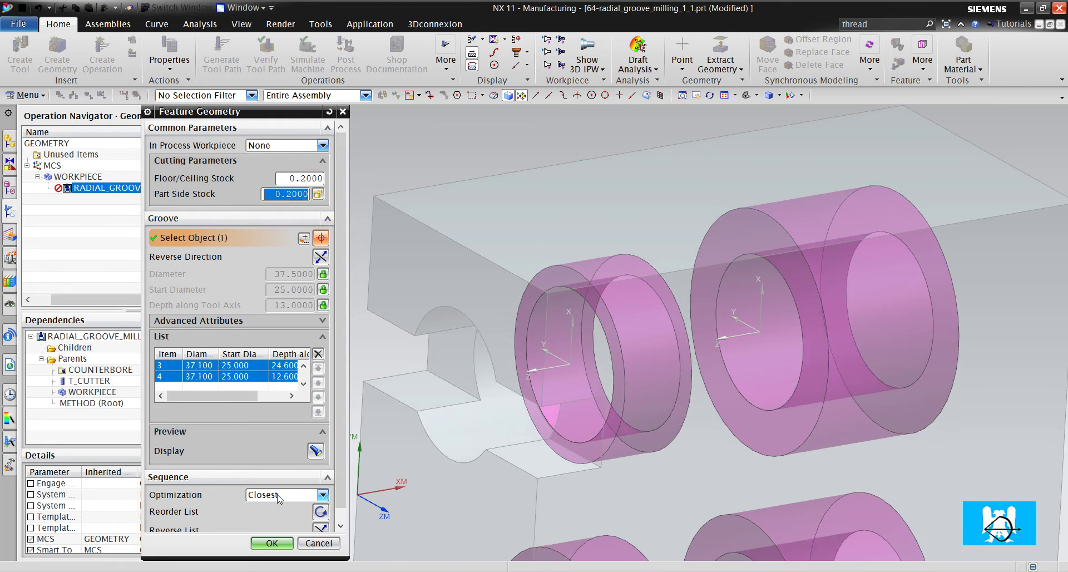
pyautogui.click(272, 542)
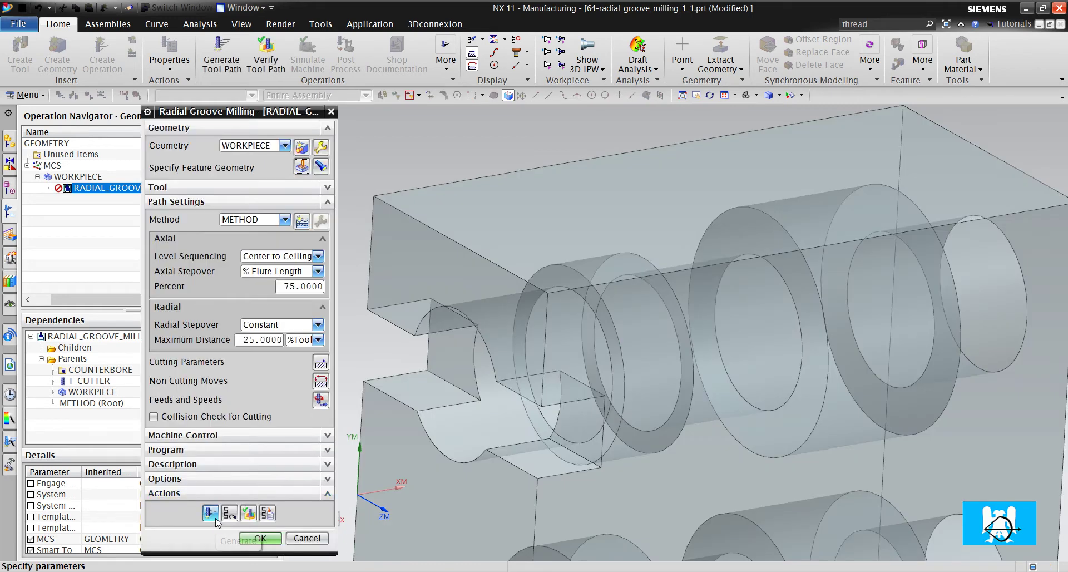
# Step: Regenerate the path with 0.2 stock, then inspect the cutter in the groove at replay event 3
pyautogui.click(211, 513)
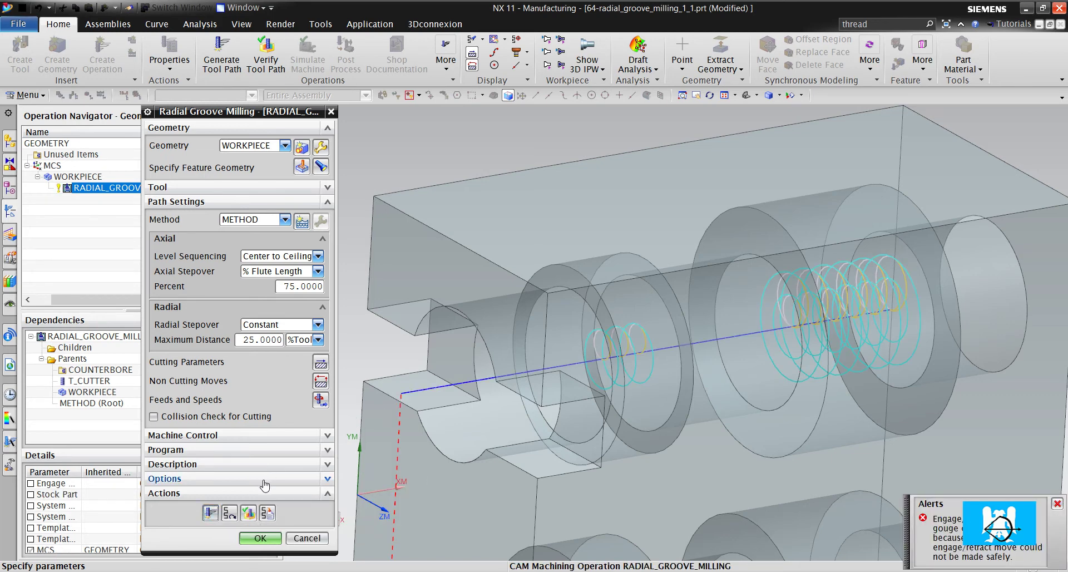
pyautogui.click(248, 513)
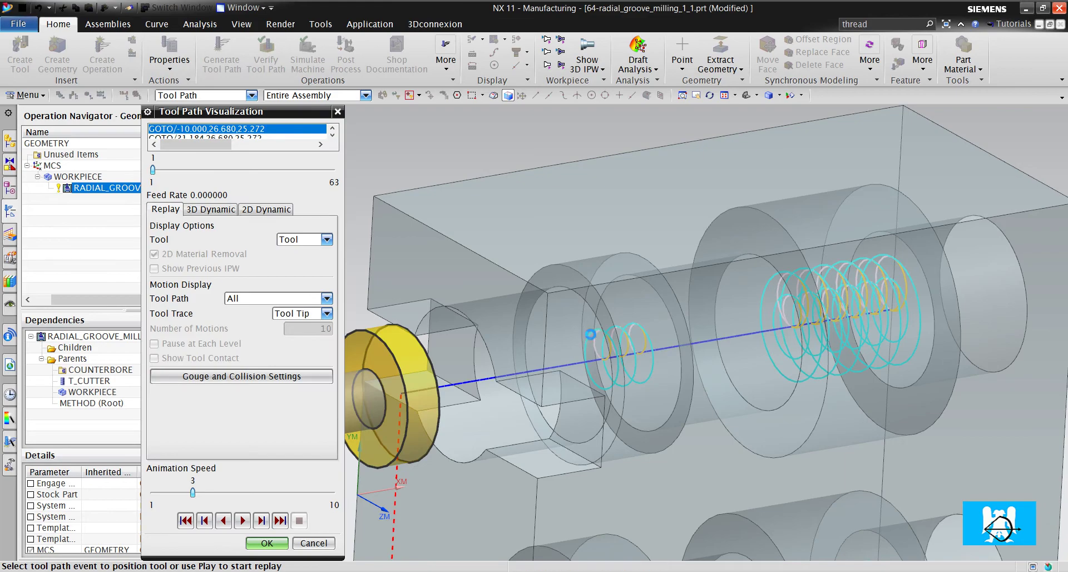
pyautogui.click(591, 337)
pyautogui.scroll(4, 553, 296)
pyautogui.moveTo(551, 306); pyautogui.dragTo(493, 340, button='middle')
pyautogui.scroll(5, 494, 340)
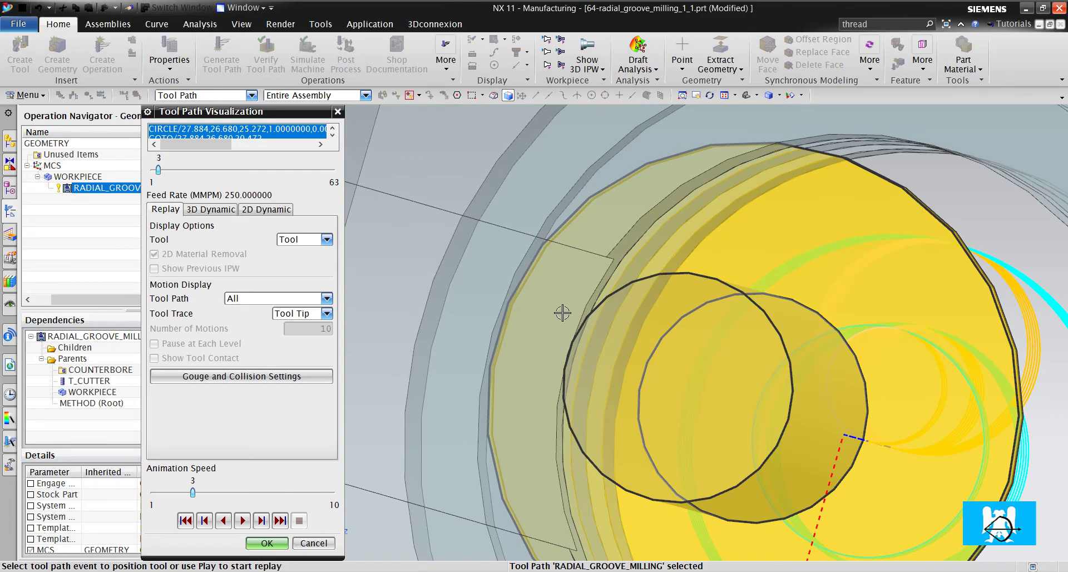
pyautogui.moveTo(563, 312)
pyautogui.mouseDown(button='middle')
pyautogui.moveTo(551, 322)
pyautogui.moveTo(543, 312)
pyautogui.mouseUp(button='middle')
pyautogui.scroll(-5, 555, 314)
pyautogui.click(281, 546)
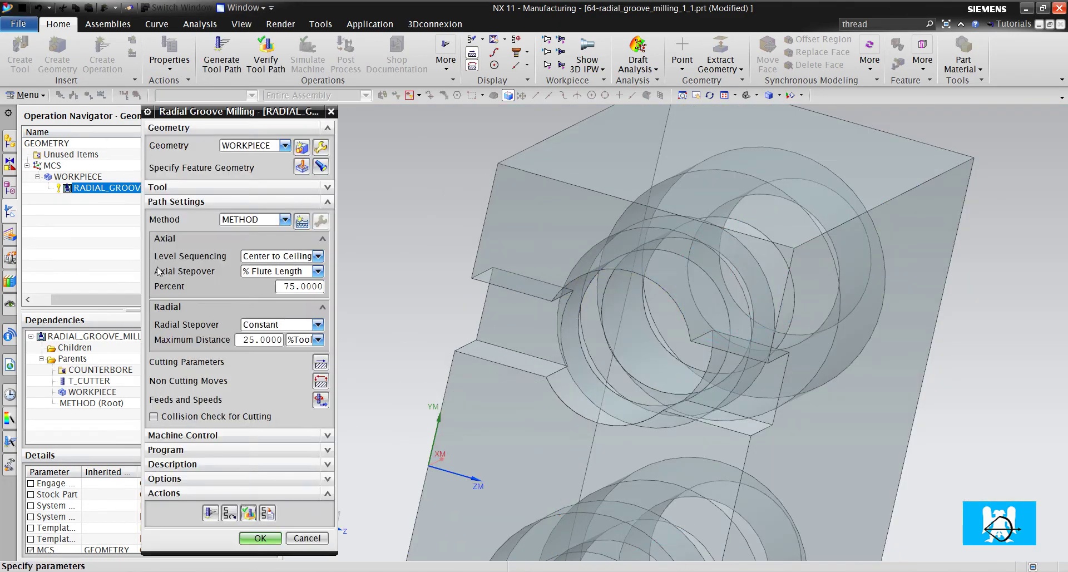
# Step: Close the original operation and copy-paste RADIAL_GROOVE_MILLING to create a duplicate
pyautogui.click(265, 539)
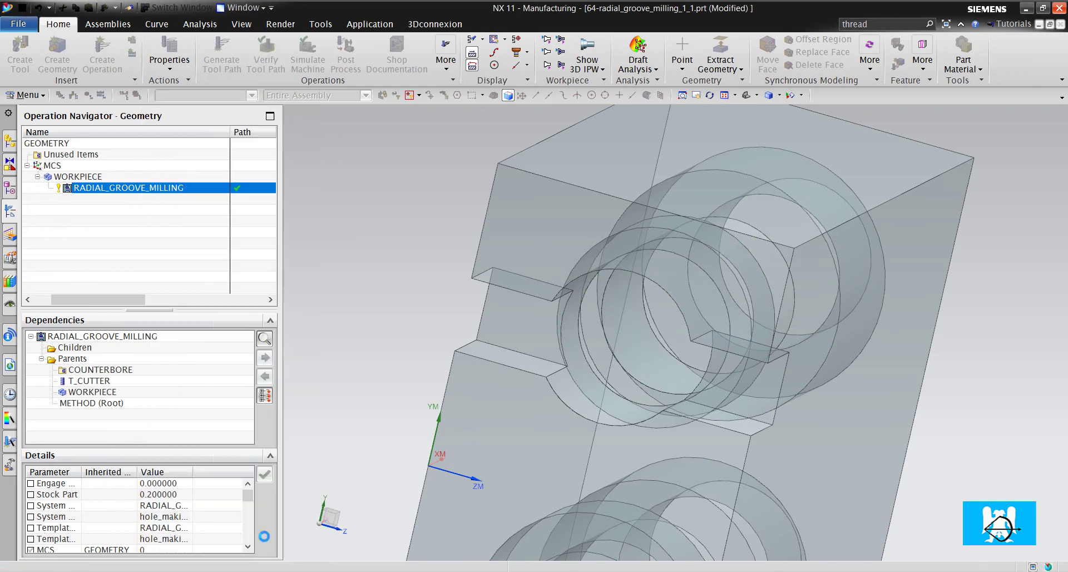
pyautogui.rightClick(154, 189)
pyautogui.click(187, 224)
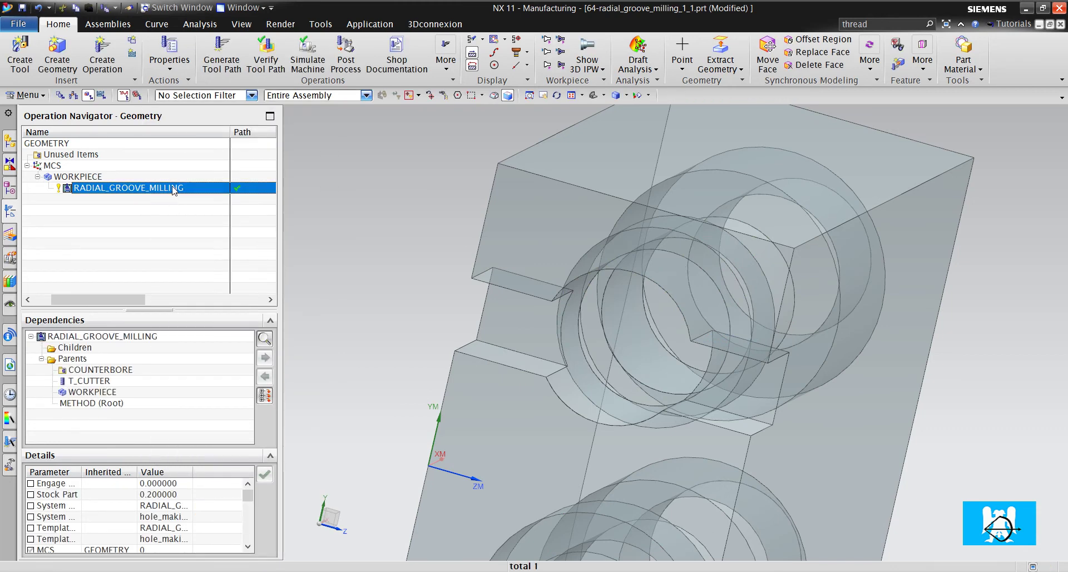
pyautogui.rightClick(174, 190)
pyautogui.click(202, 235)
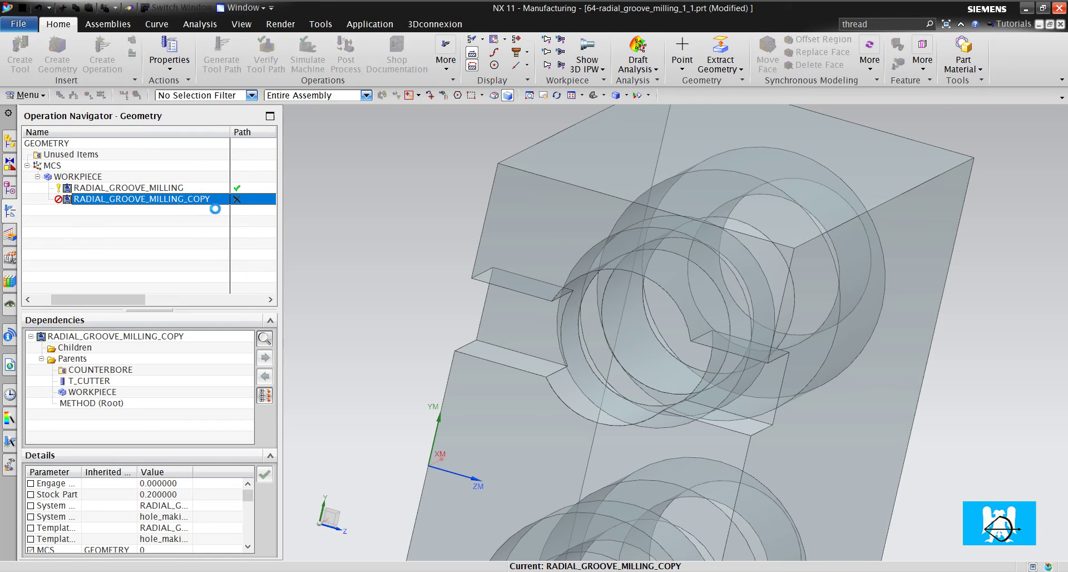
# Step: Give the copy 0 floor/ceiling and part side stock with Use 3D IPW, then generate it
pyautogui.click(303, 168)
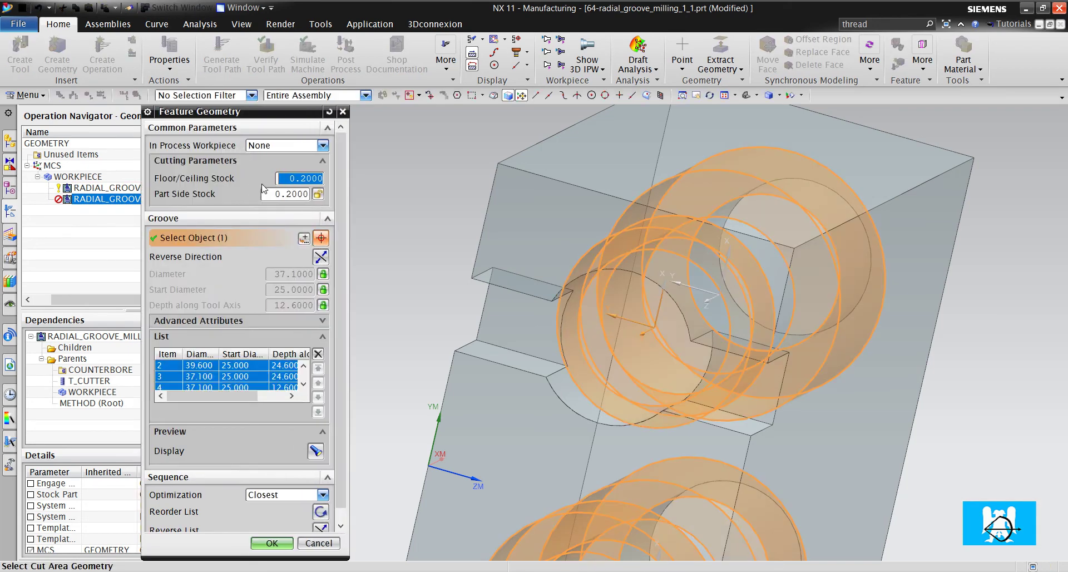
pyautogui.write('0')
pyautogui.press('Tab')
pyautogui.write('0')
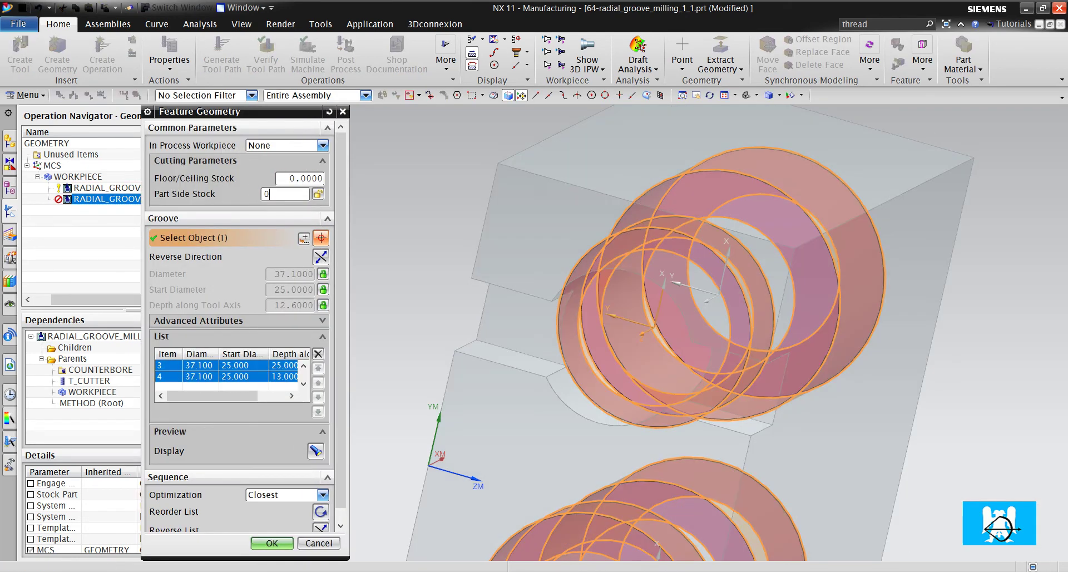
pyautogui.press('Return')
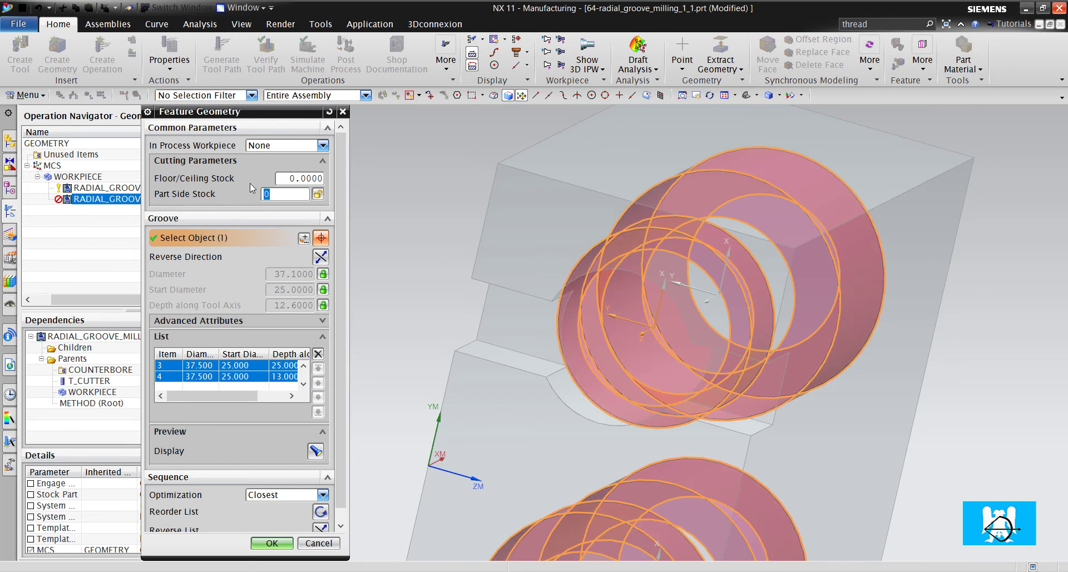
pyautogui.click(277, 148)
pyautogui.click(285, 164)
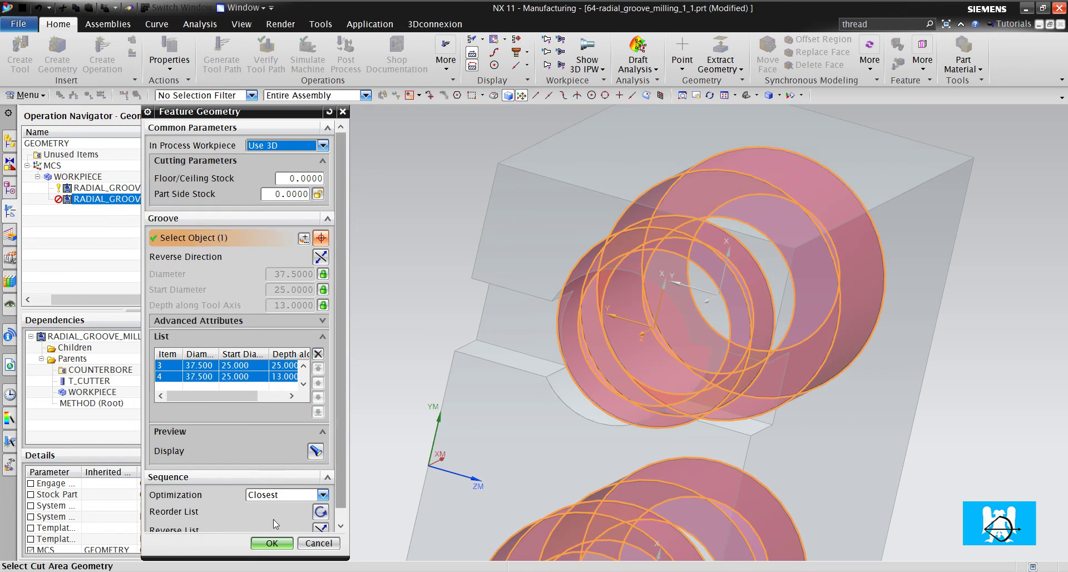
pyautogui.click(272, 543)
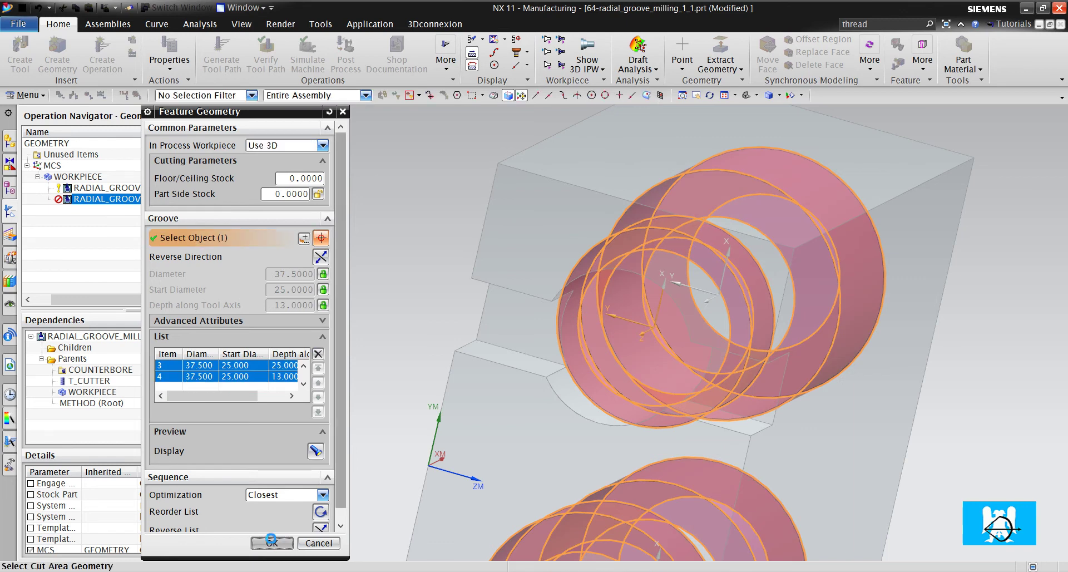
pyautogui.click(210, 512)
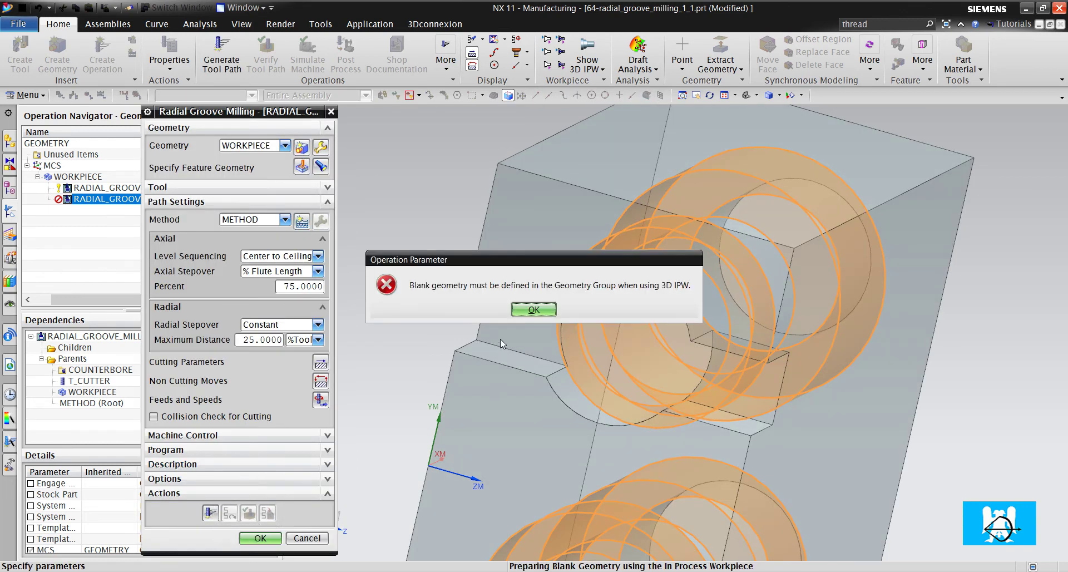
# Step: Dismiss the geometry error and set the copy's In Process Workpiece back to None
pyautogui.click(533, 310)
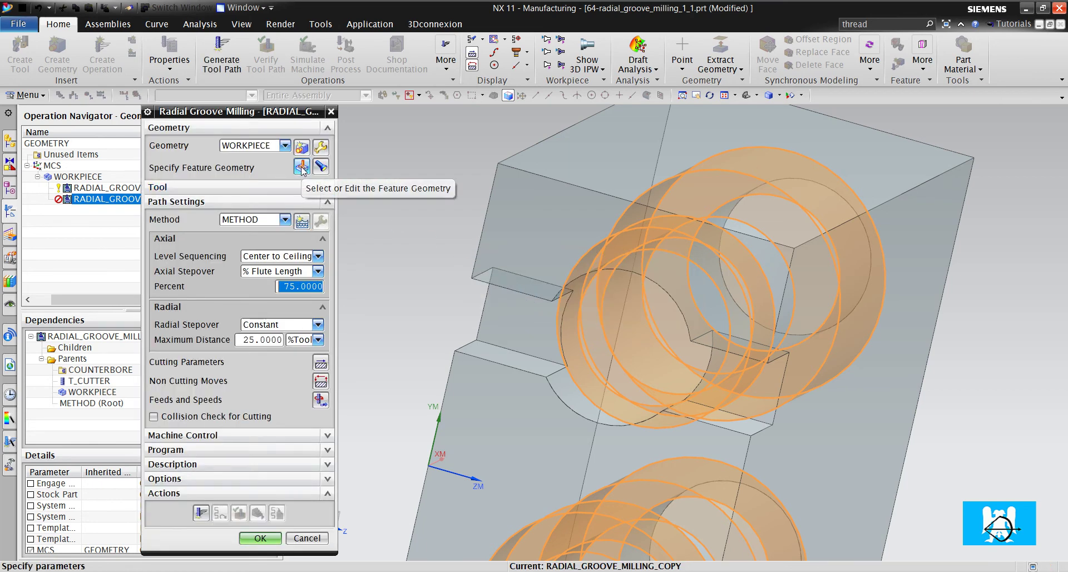
pyautogui.click(301, 167)
pyautogui.click(286, 146)
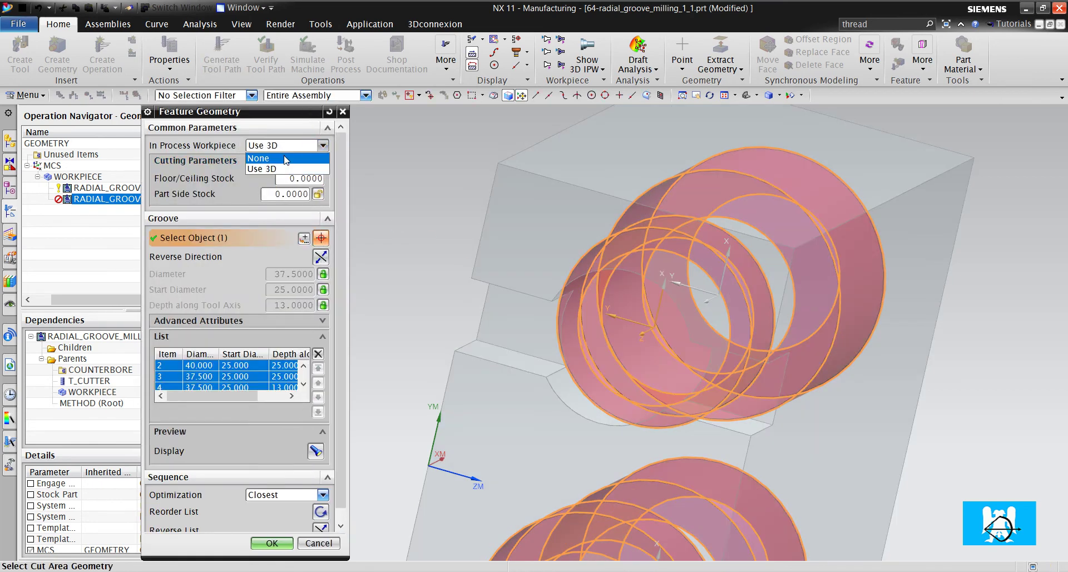
pyautogui.click(278, 157)
pyautogui.click(271, 543)
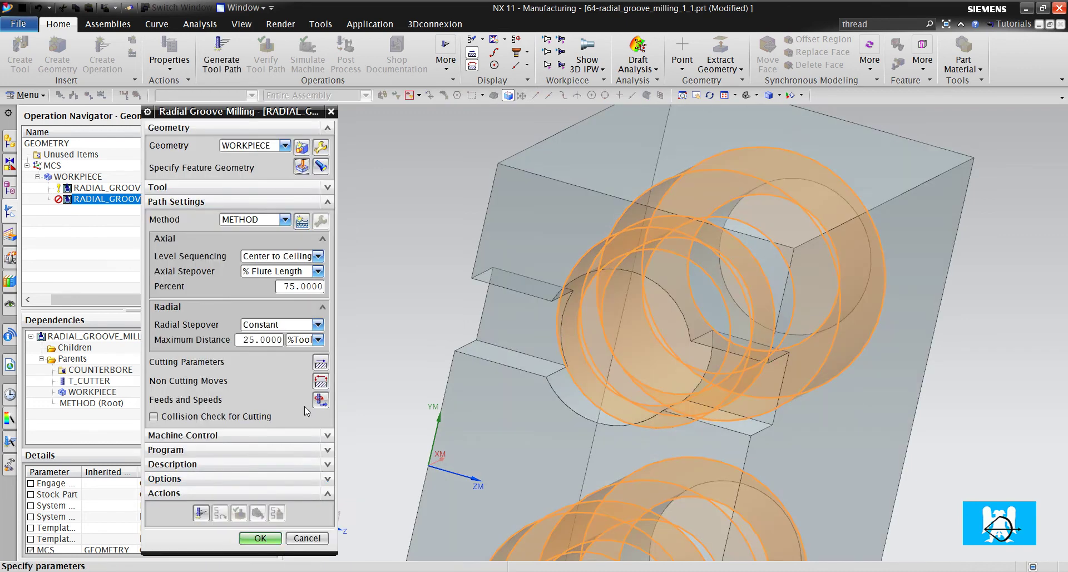
# Step: Set the radial Maximum Distance to 100 %Tool and generate the groove tool path
pyautogui.doubleClick(262, 339)
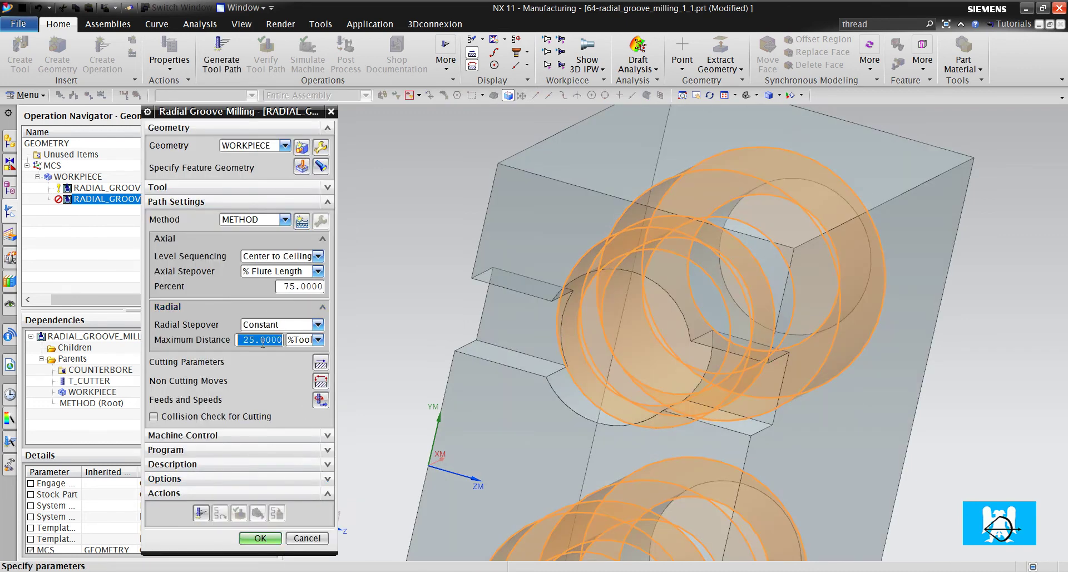
pyautogui.write('1')
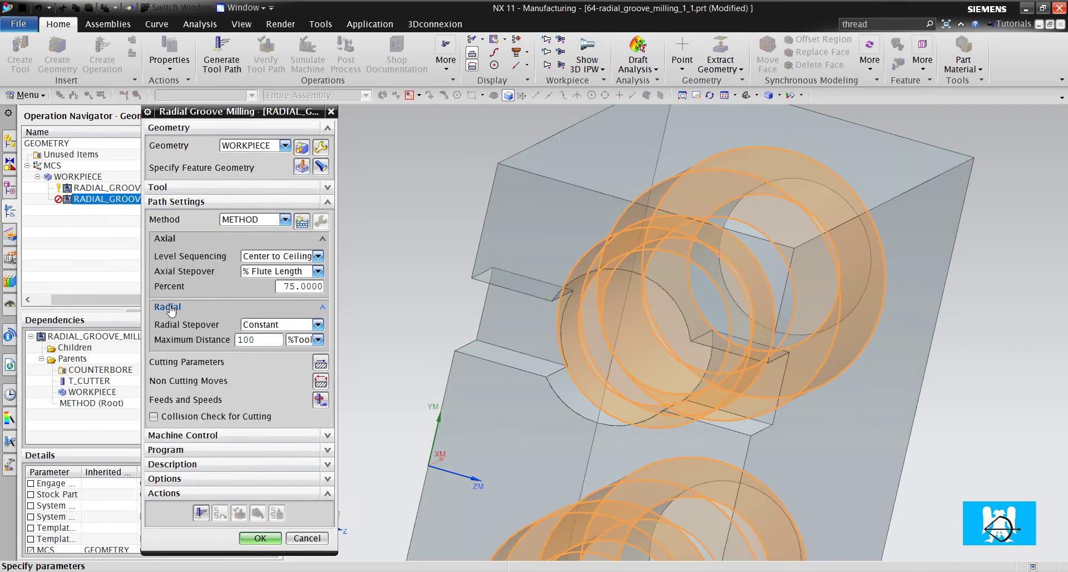
pyautogui.click(201, 512)
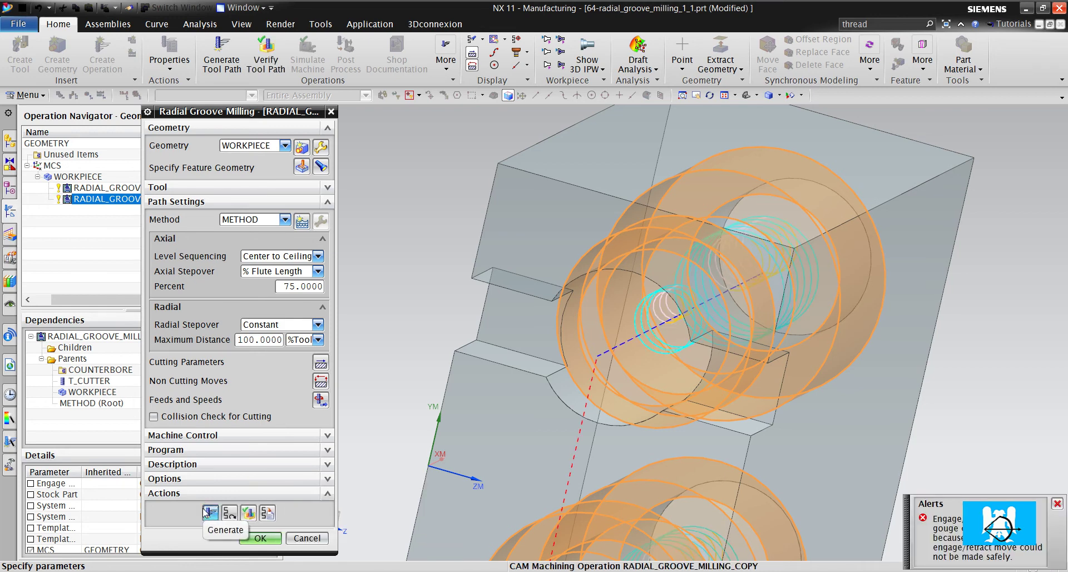
pyautogui.click(248, 513)
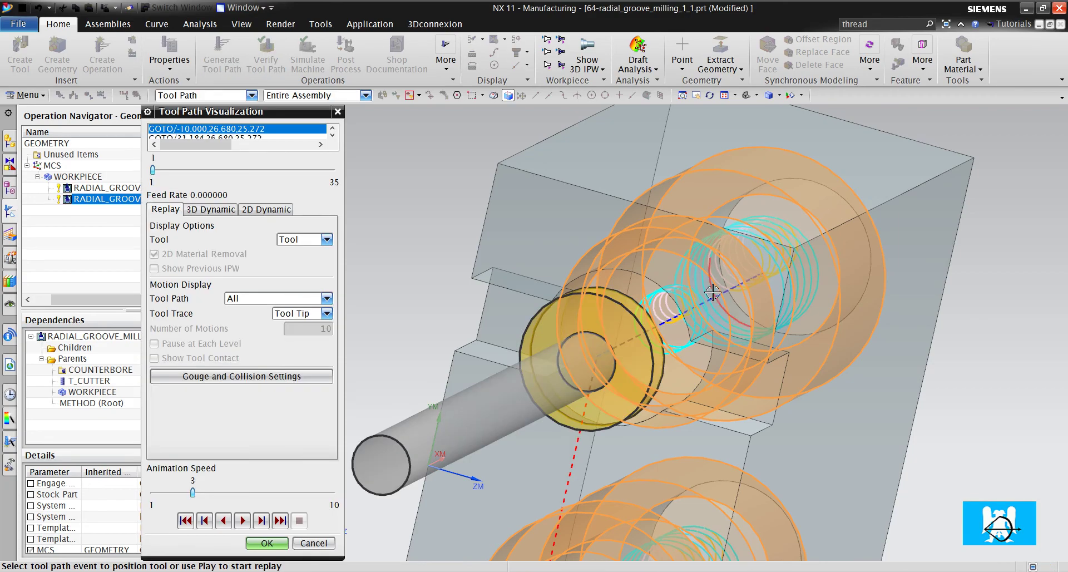
pyautogui.scroll(3, 684, 300)
pyautogui.click(661, 315)
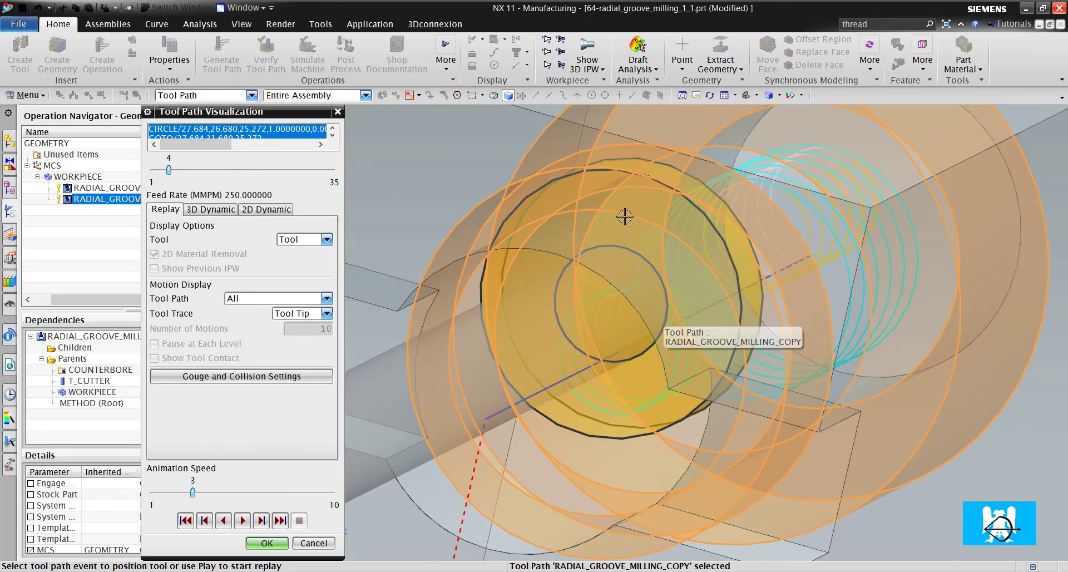
pyautogui.moveTo(624, 216); pyautogui.dragTo(711, 202, button='middle')
pyautogui.click(880, 219)
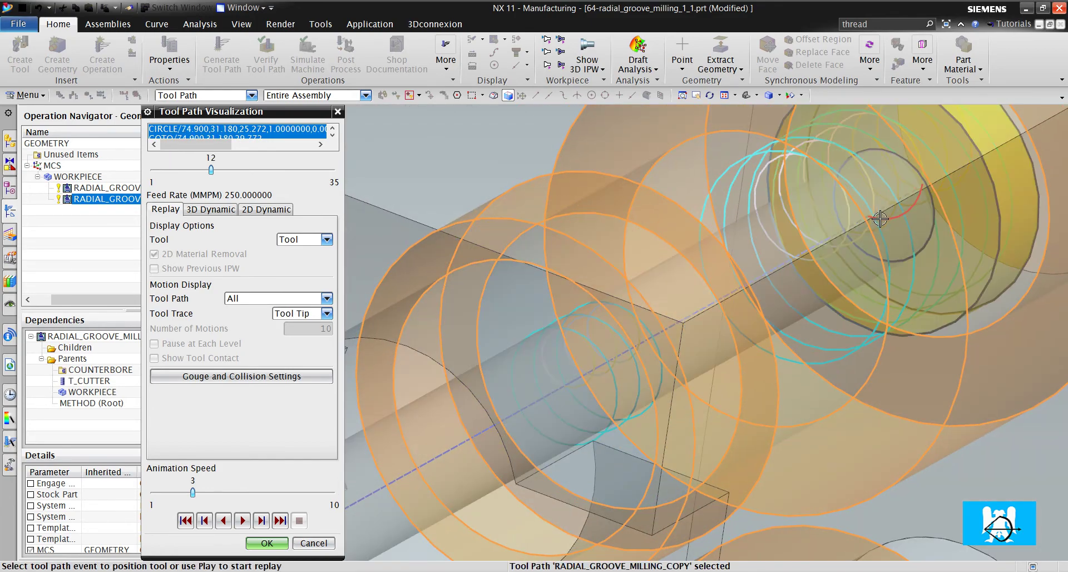
pyautogui.scroll(-5, 948, 174)
pyautogui.scroll(6, 948, 178)
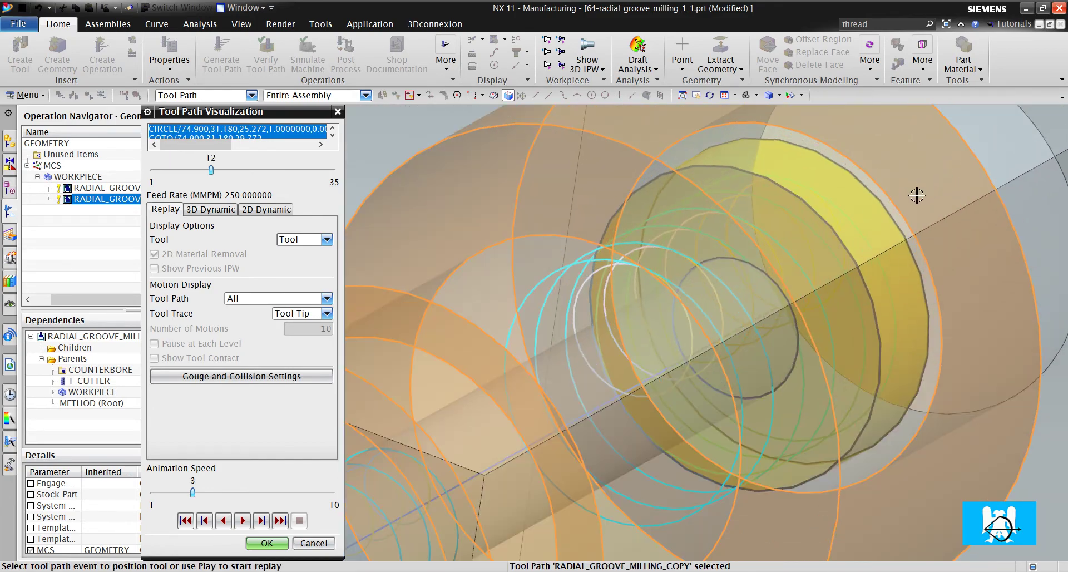
pyautogui.click(824, 305)
pyautogui.moveTo(823, 305); pyautogui.dragTo(809, 167, button='middle')
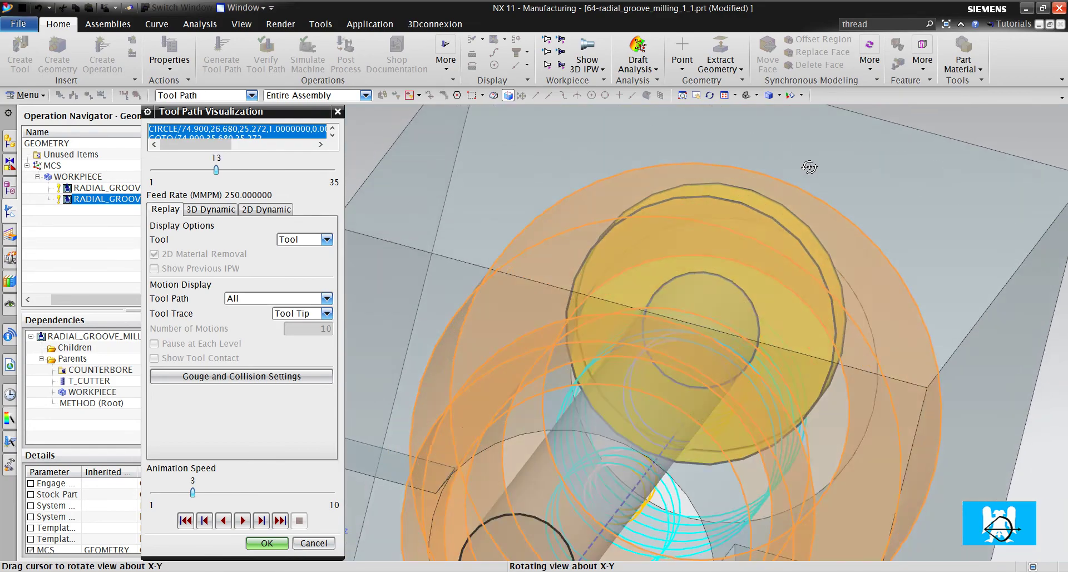
pyautogui.scroll(-4, 744, 183)
pyautogui.scroll(2, 526, 298)
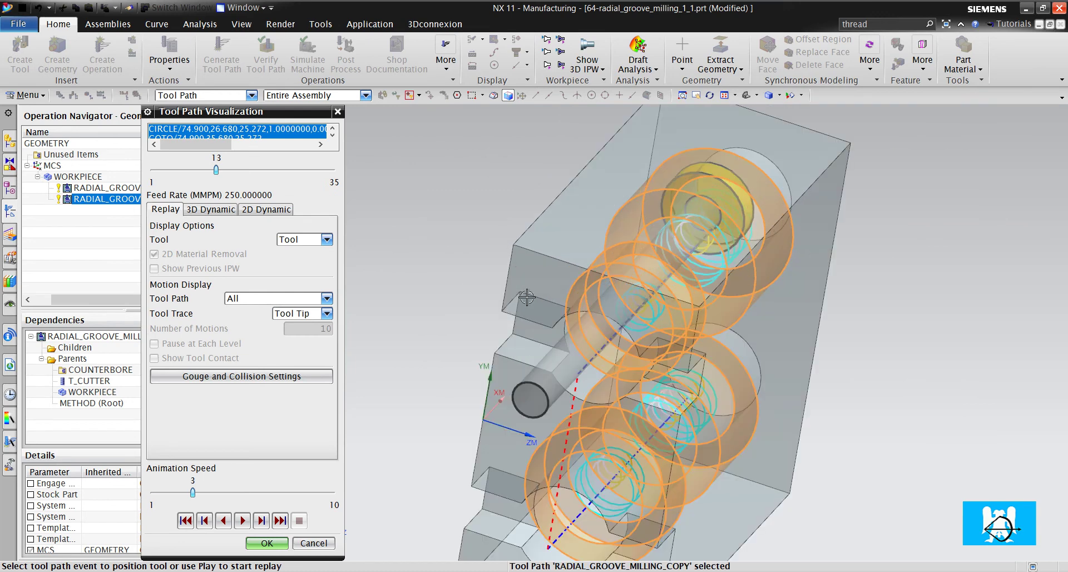
pyautogui.click(280, 541)
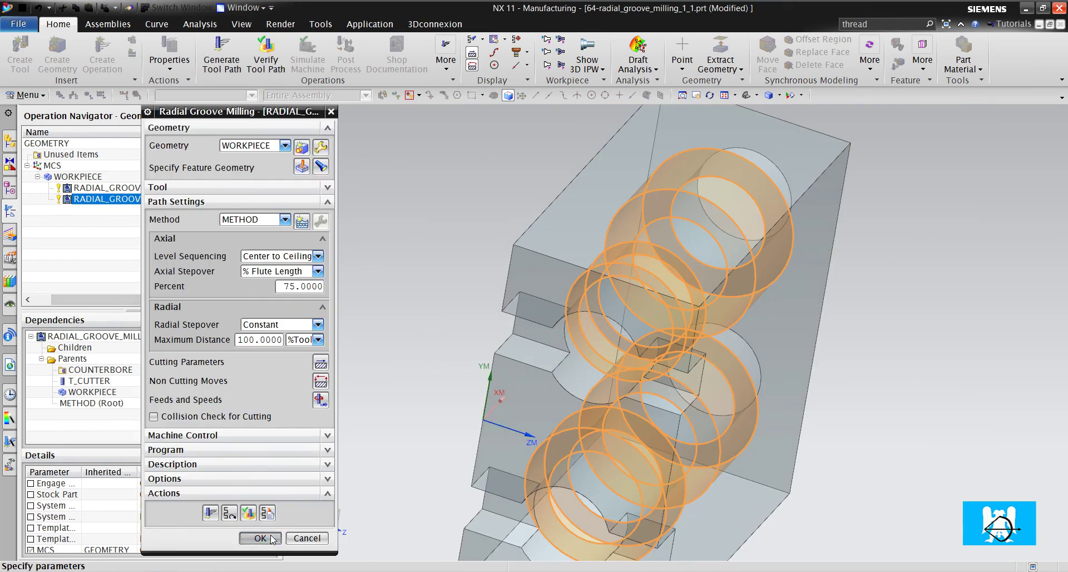
# Step: Accept the copied Radial Groove Milling operation so it is saved in the navigator
pyautogui.click(260, 538)
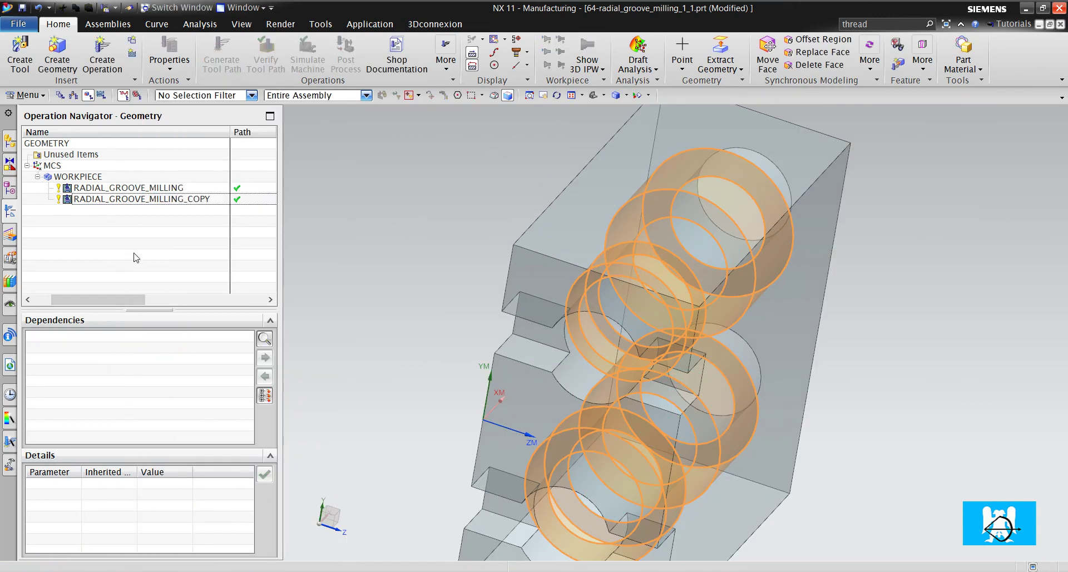